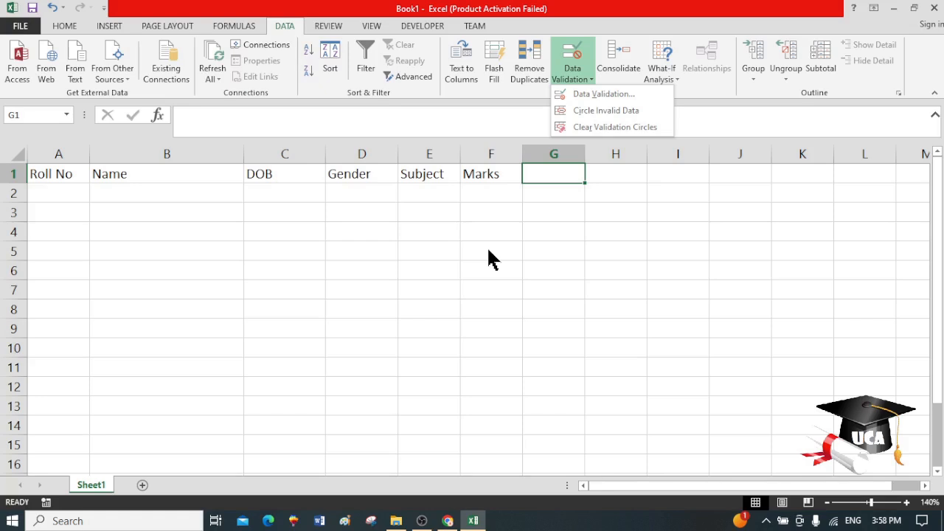
Enter roll number 12 and the student's name in the first record row, starting at A2.
click(271, 234)
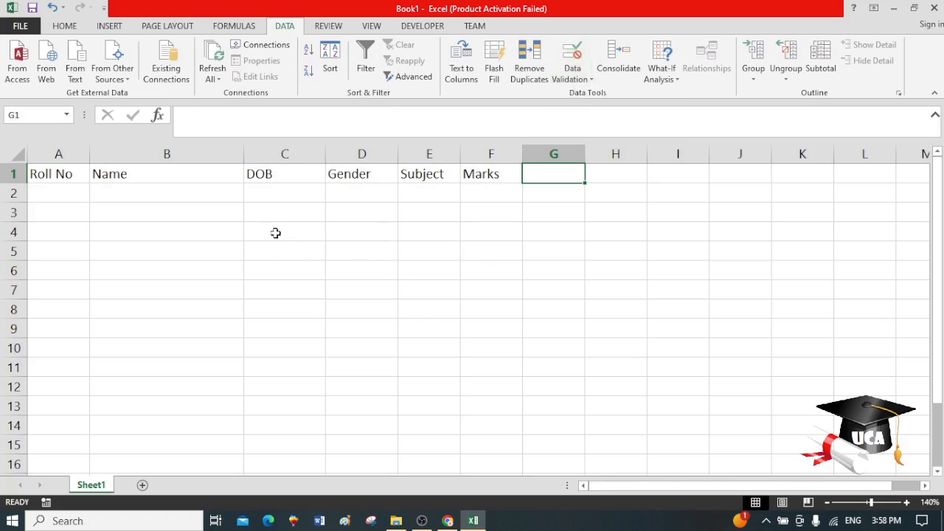
click(60, 193)
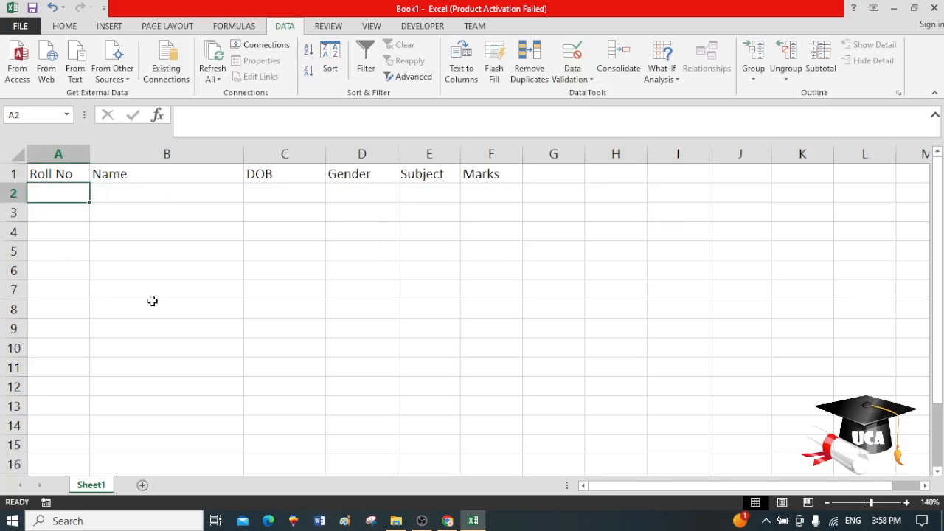
text(12)
key(Tab)
text(Ali)
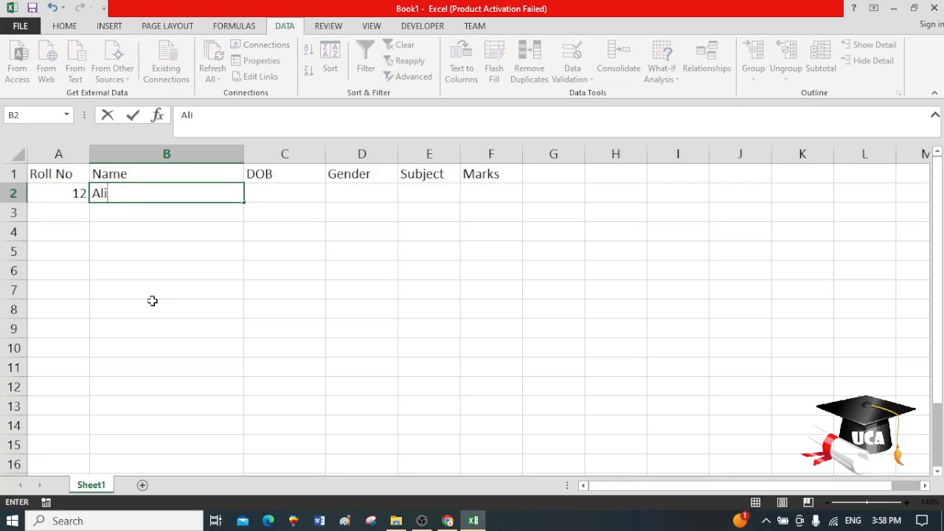
key(Tab)
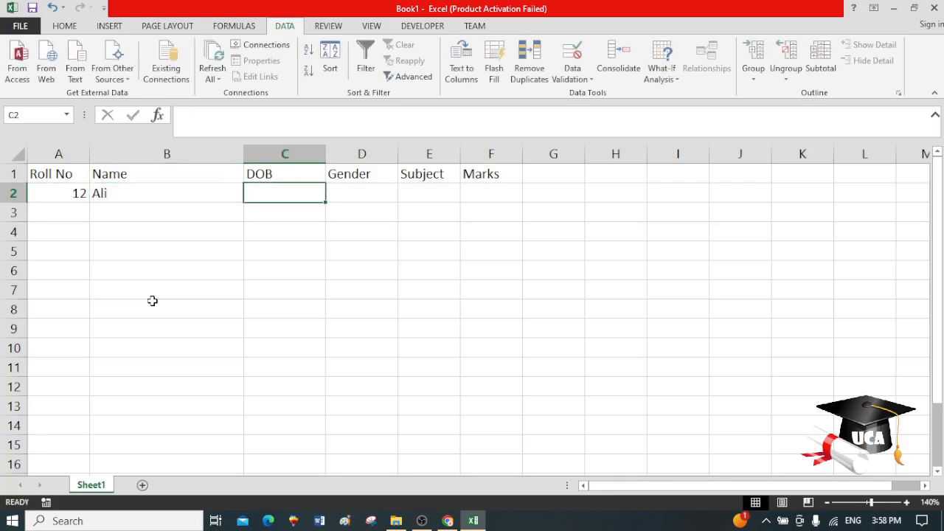
Widen the Subject and Marks columns slightly and enter Math as the first record's subject in E2.
key(Tab)
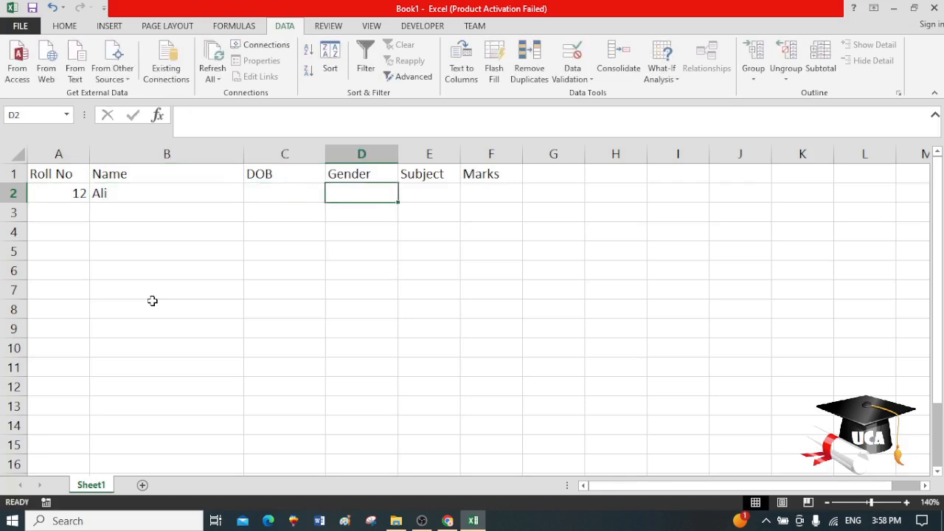
key(Tab)
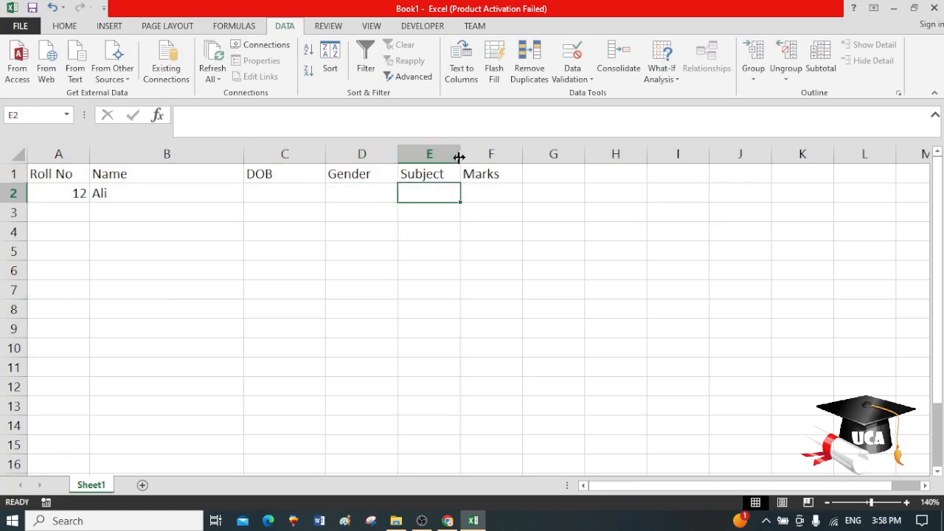
drag(459, 157, 481, 154)
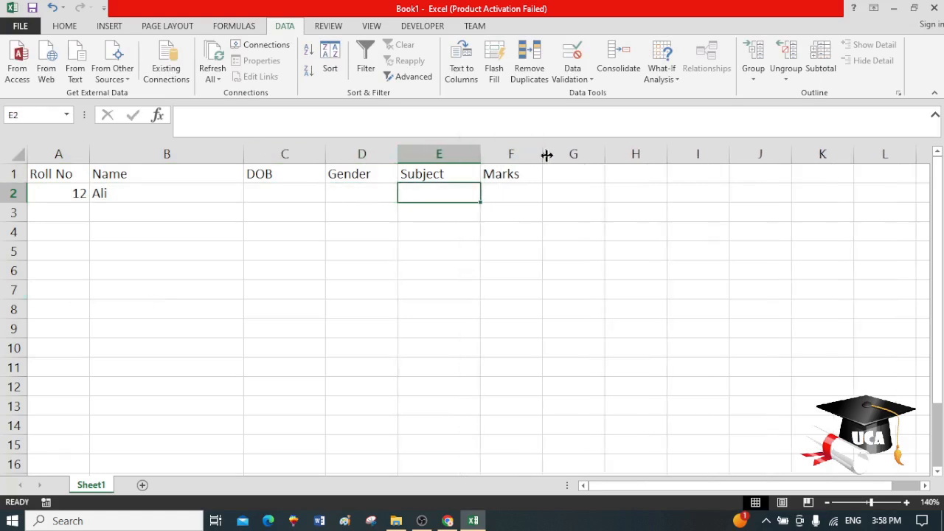
drag(547, 155, 561, 154)
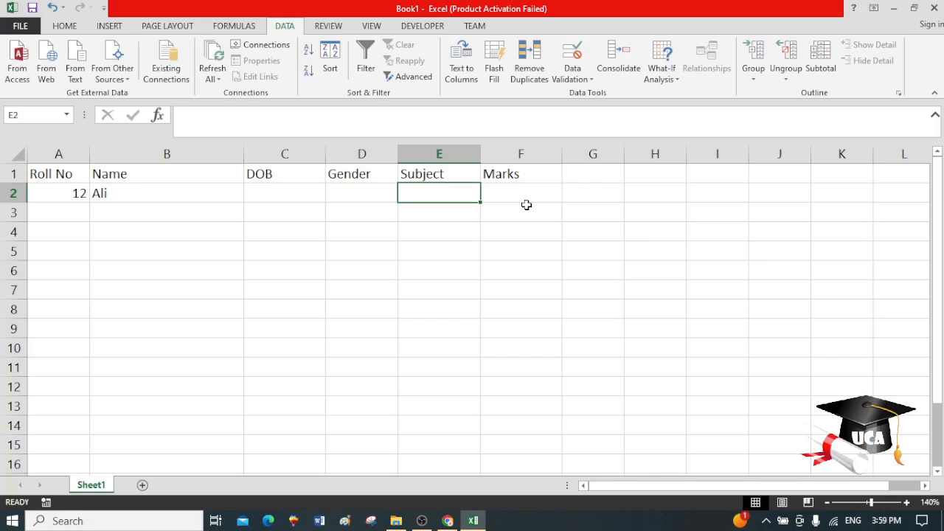
text(MAth)
key(Tab)
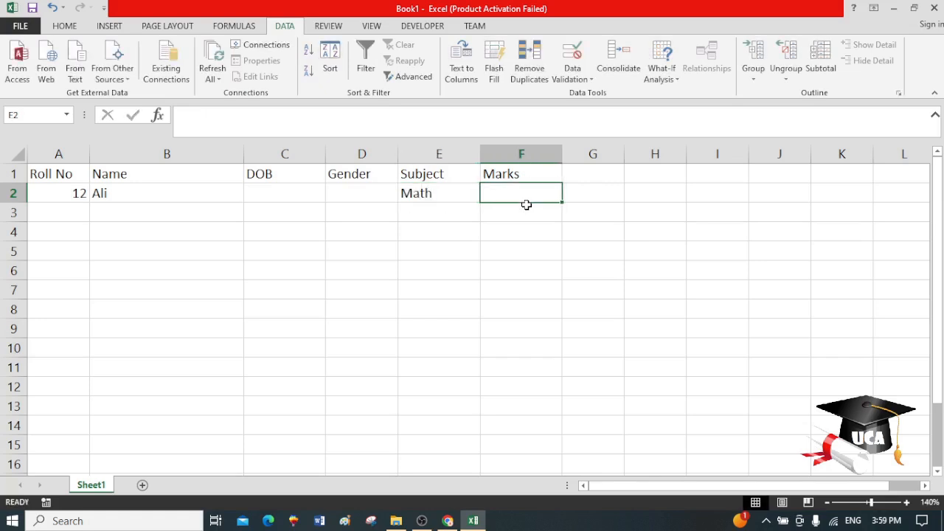
Try the marks 32 and then 343 in F2, and clear the cell again.
text(324324)
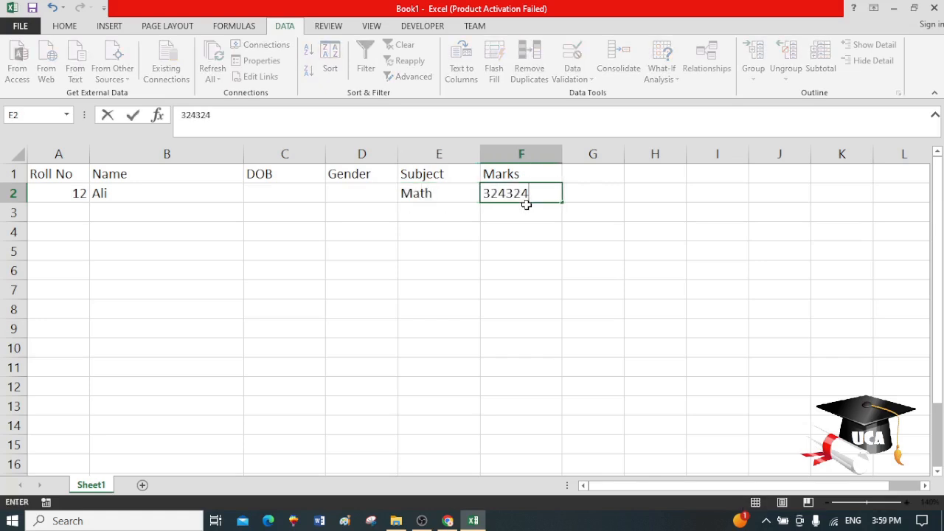
key(BackSpace)
key(BackSpace)
key(BackSpace)
key(BackSpace)
key(Return)
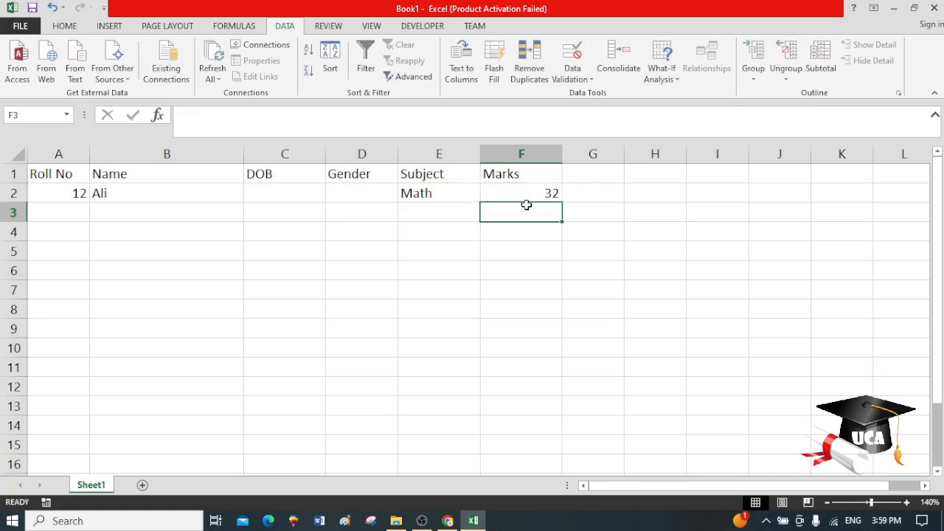
key(Up)
text(343)
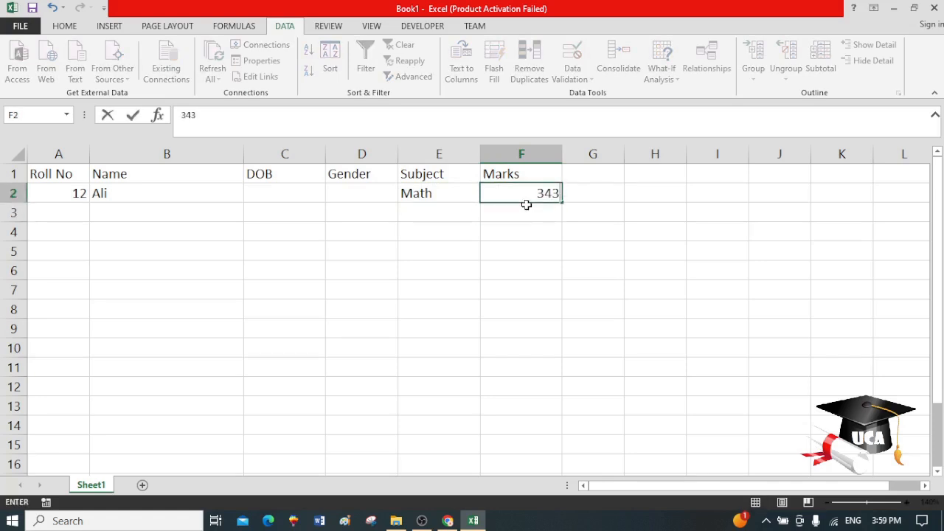
key(Return)
key(Up)
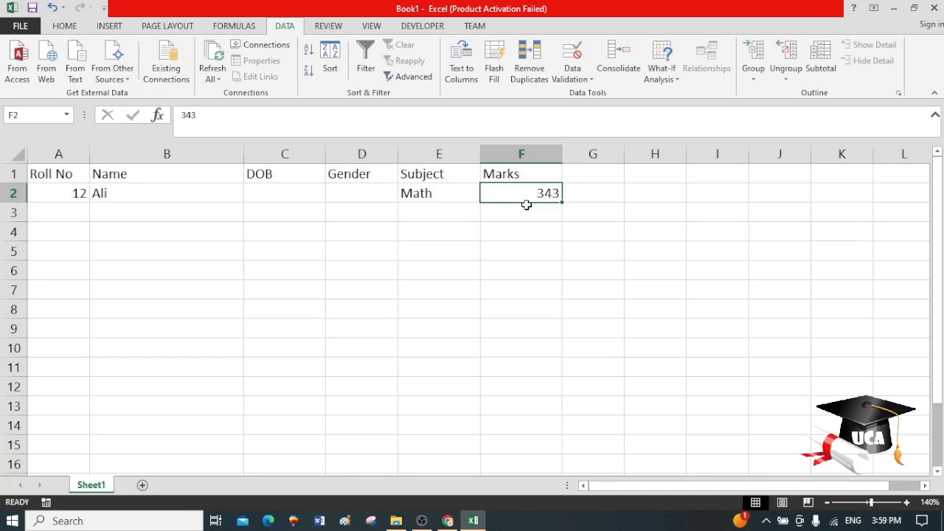
key(Delete)
Add a note of the allowed marks range beside the table, with Marks in H2 and 0-100 in I2.
click(647, 197)
text(Marks)
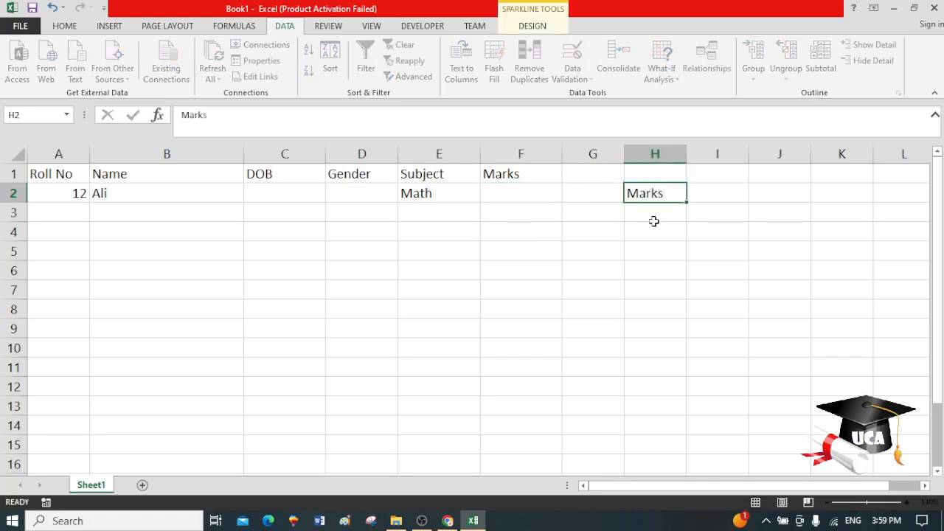
key(Tab)
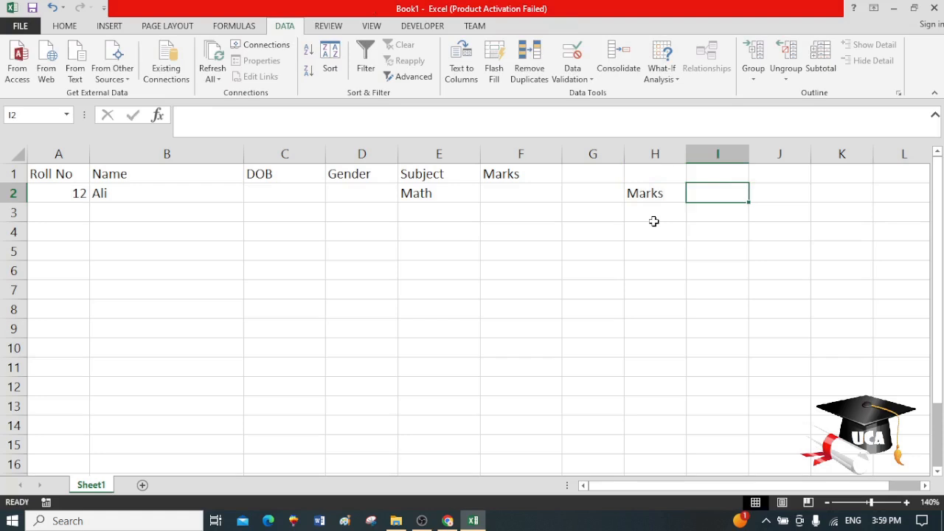
text(0-100)
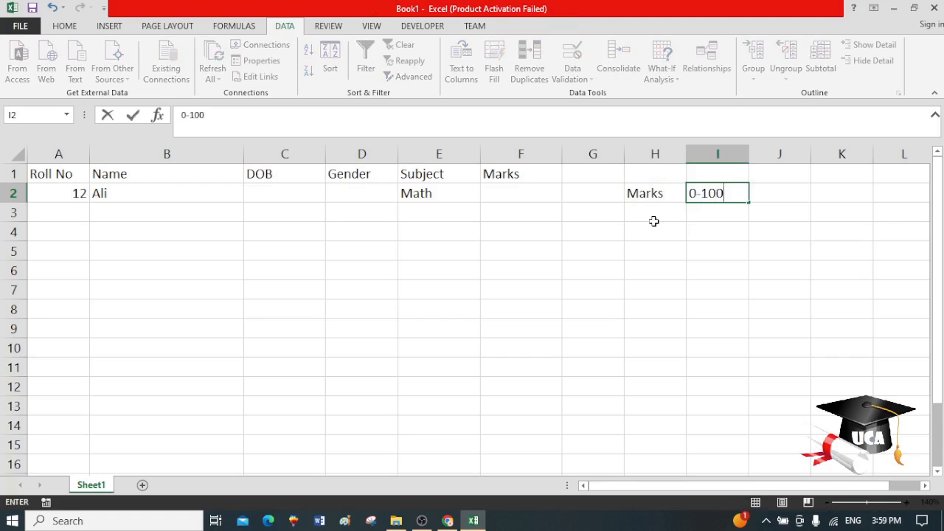
key(Left)
Try an out-of-range mark of 102 in F2 and clear the cell again.
key(Left)
key(Left)
key(Left)
key(Right)
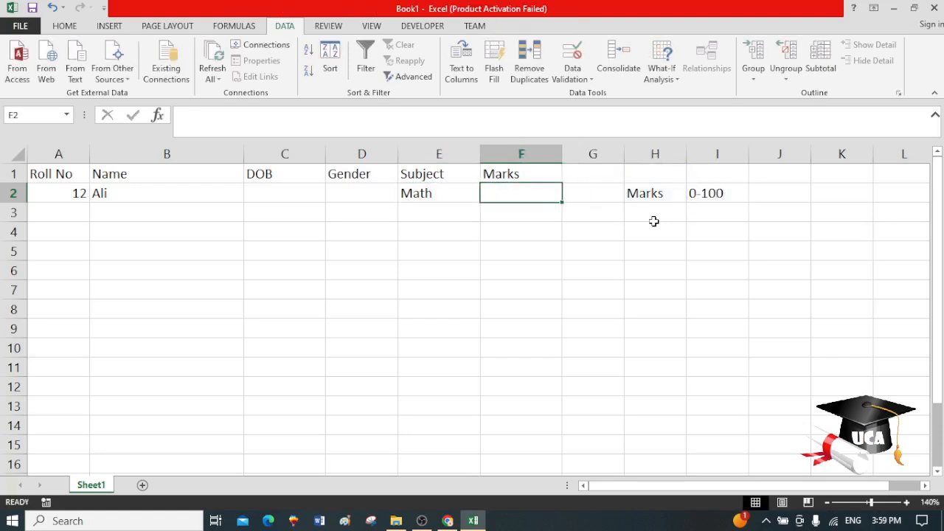
text(102)
key(Return)
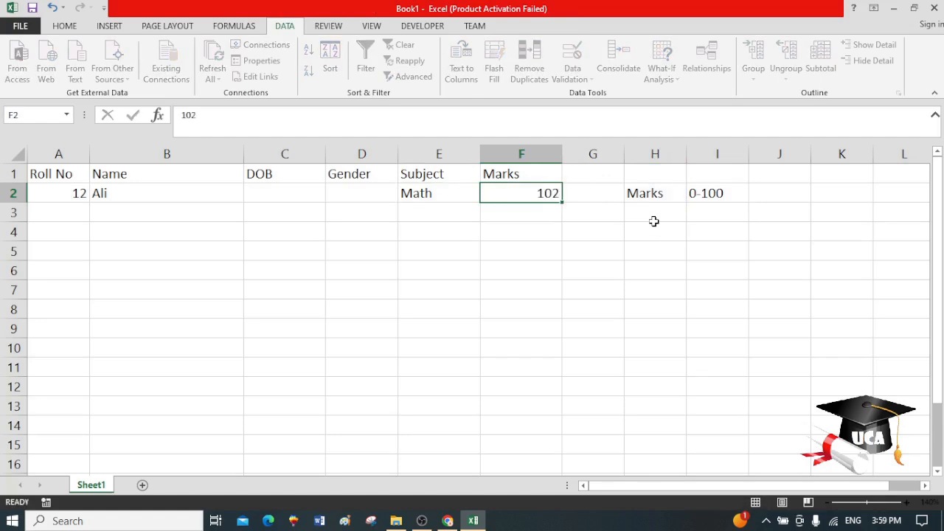
key(Up)
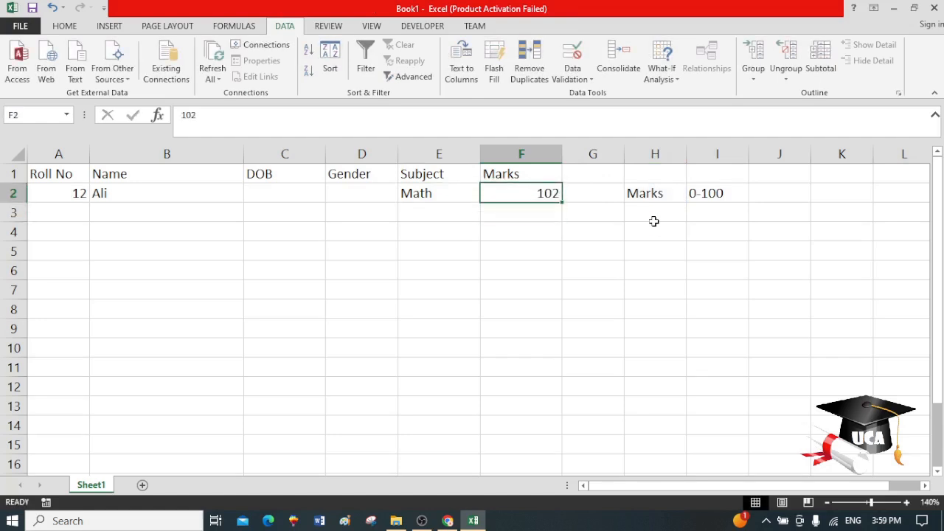
key(Delete)
Apply data validation to F2:F16 that allows only whole numbers between 0 and 100.
drag(544, 196, 538, 459)
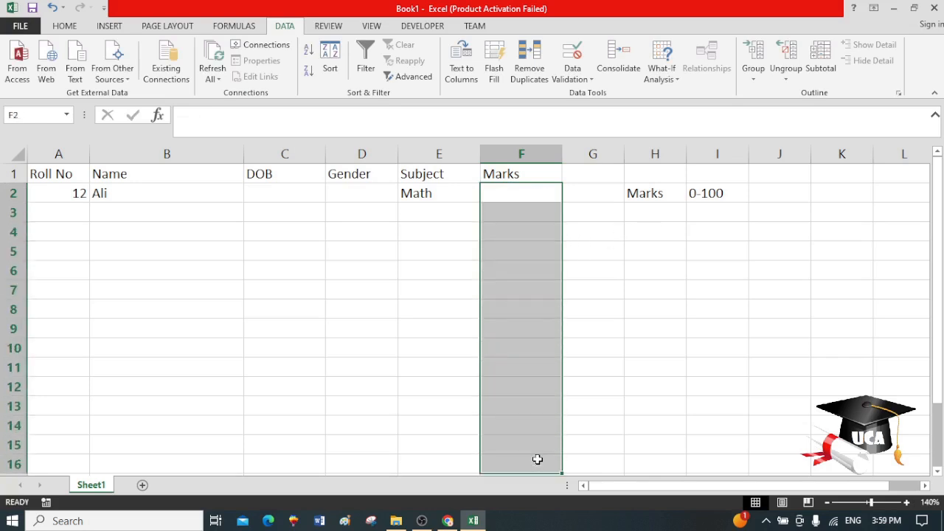
click(592, 73)
click(598, 93)
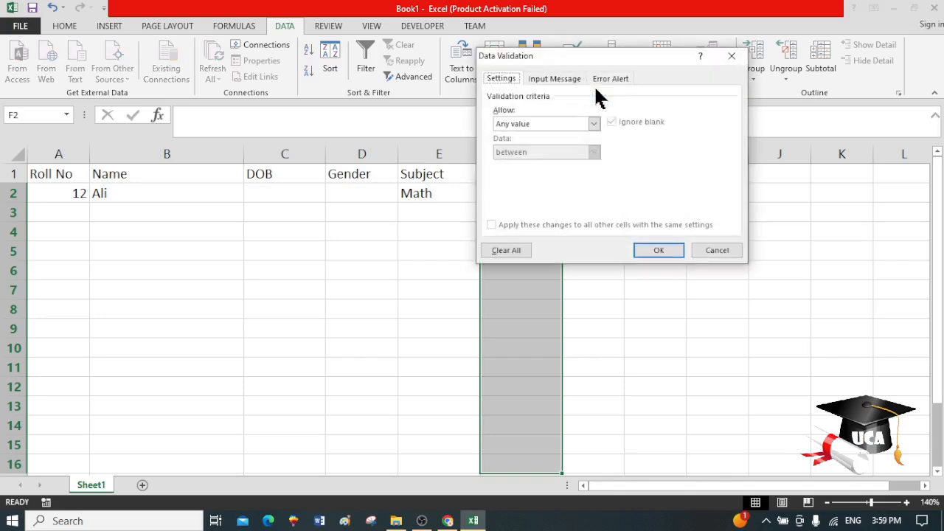
drag(607, 59, 456, 103)
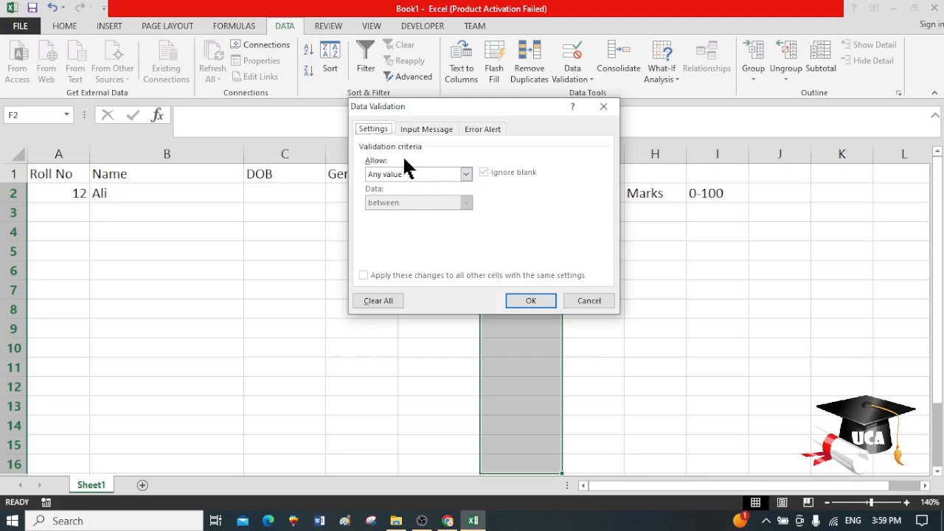
click(442, 177)
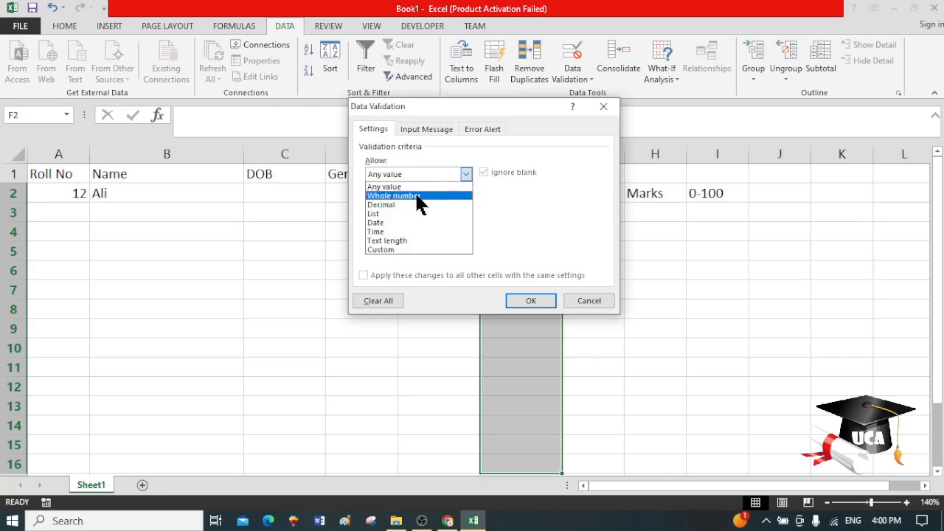
click(418, 196)
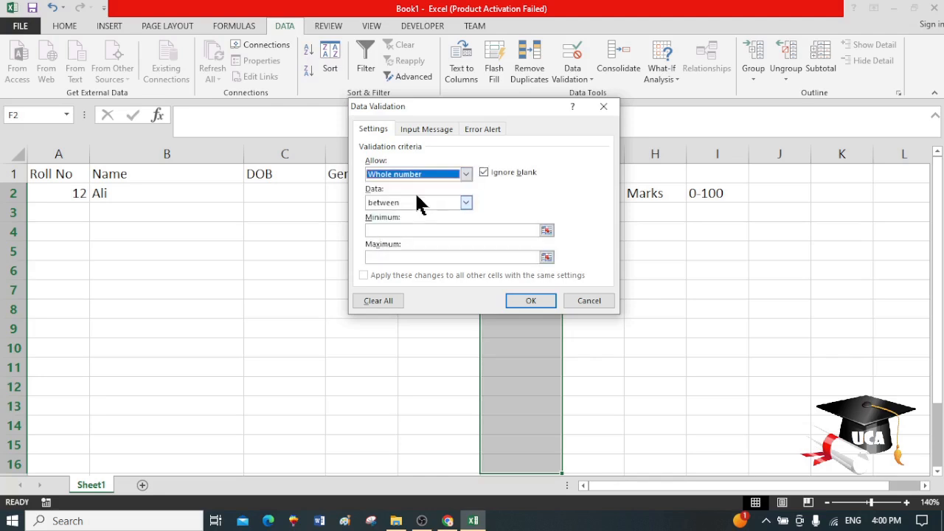
click(402, 231)
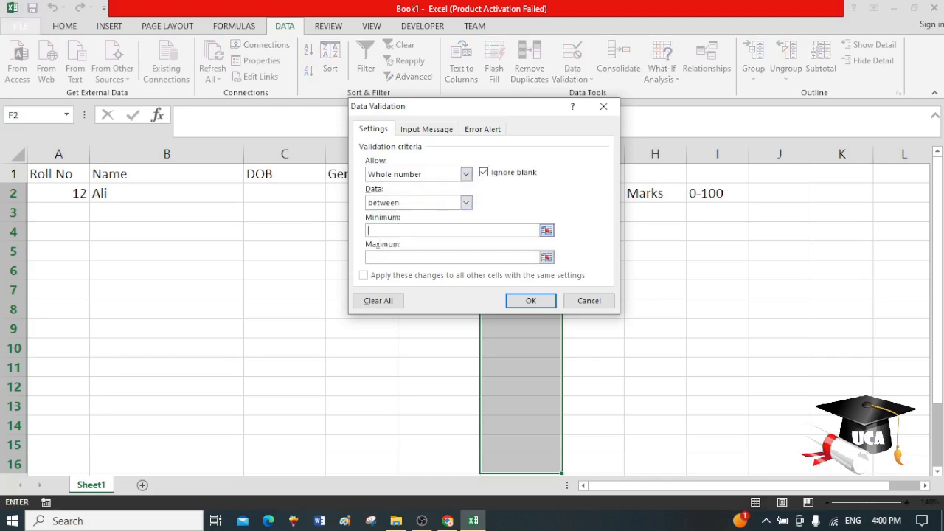
text(0)
click(391, 257)
text(100)
click(530, 300)
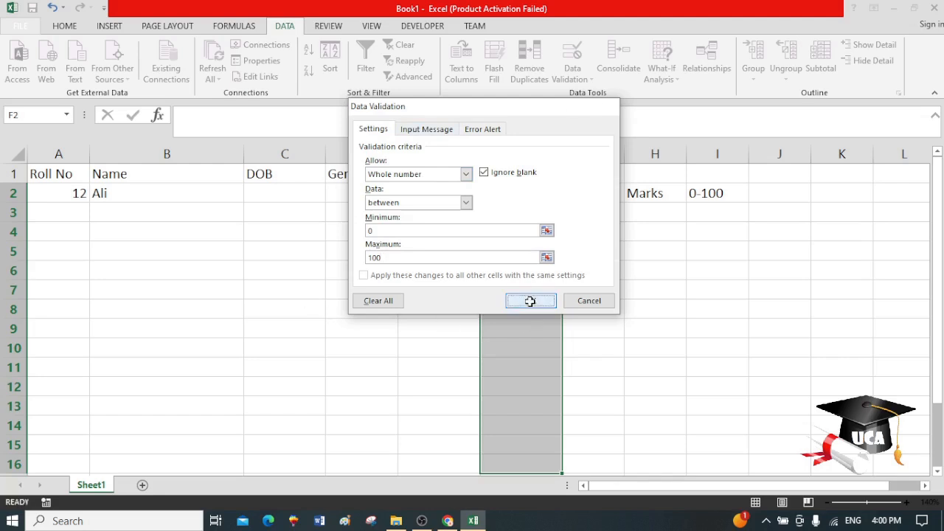
Enter the marks 23, 34 and 56 in cells F2 to F4.
text(23)
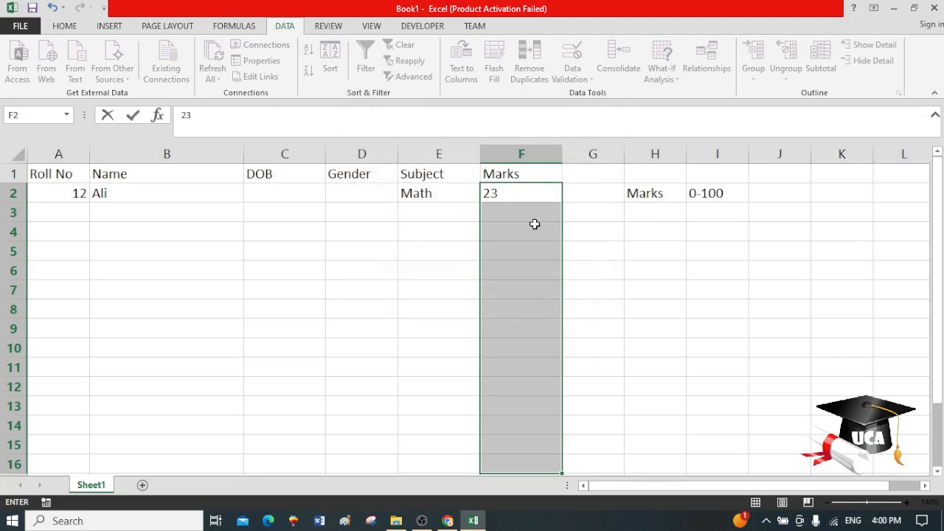
click(535, 224)
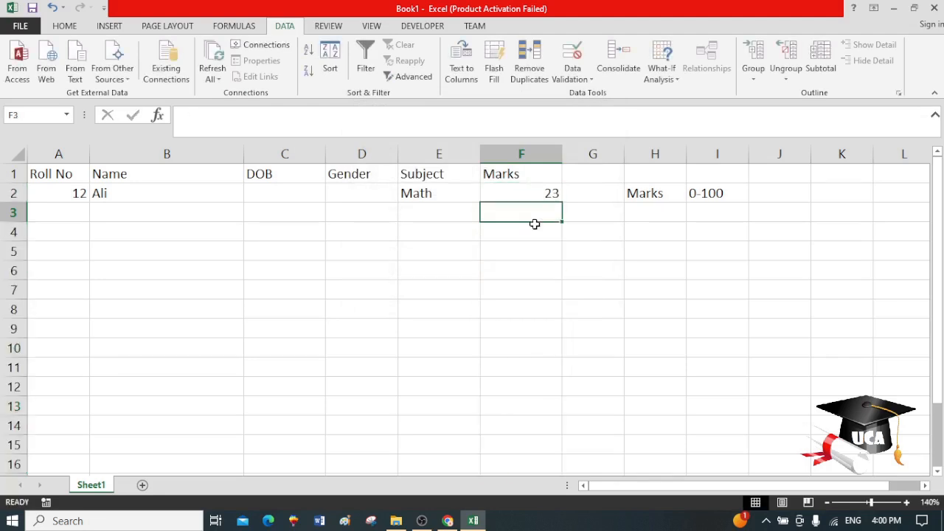
text(34)
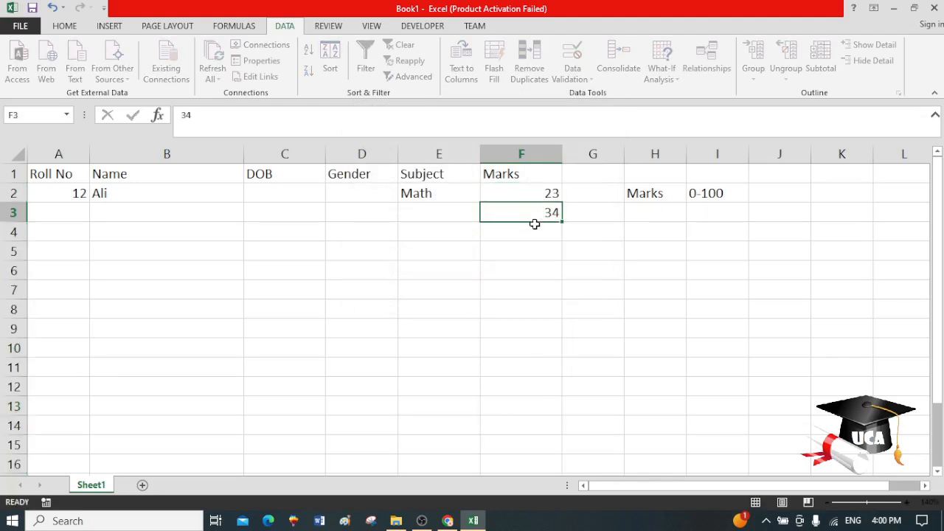
key(Return)
text(56)
key(Return)
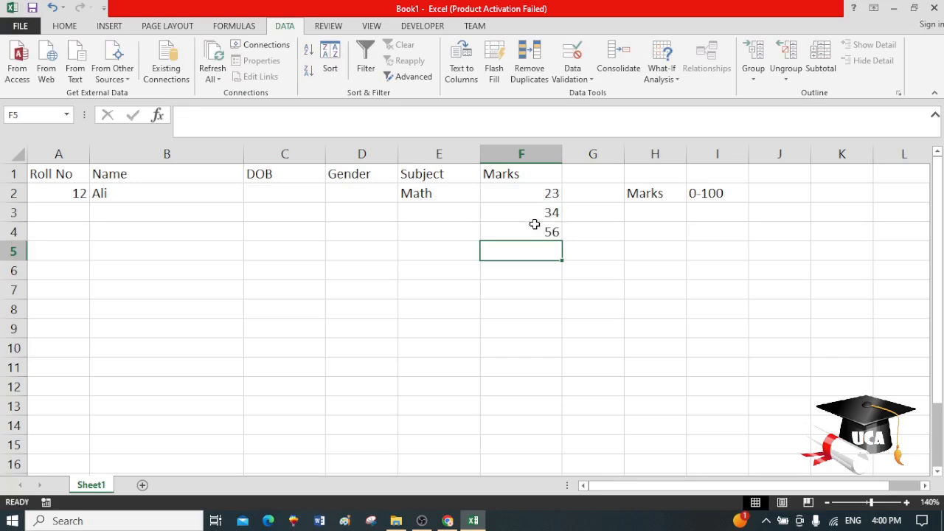
Test the validation rule with 122 in F5, and retry the entry with 12.
text(122)
key(Return)
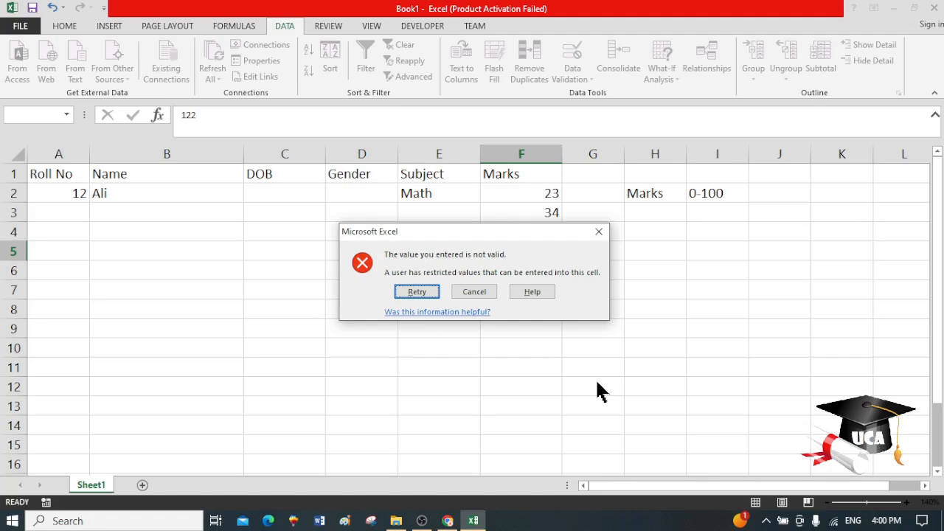
click(415, 292)
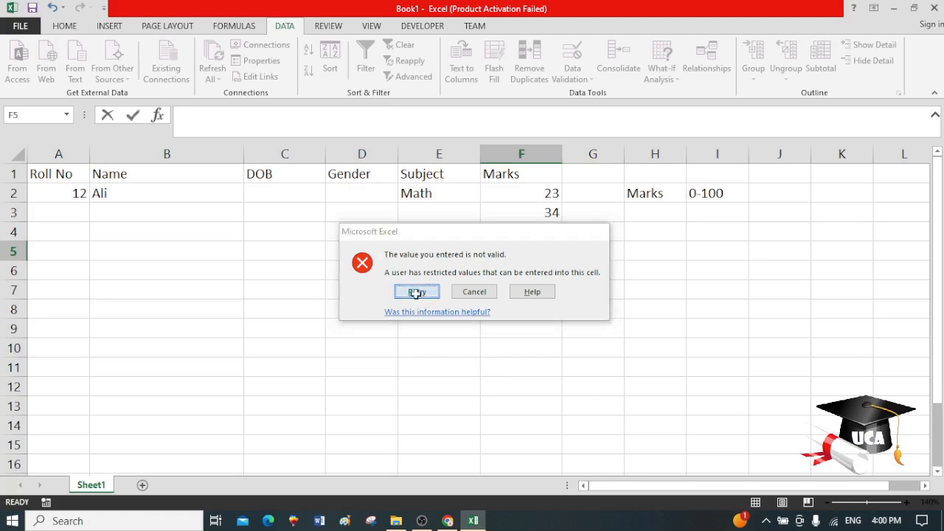
text(12)
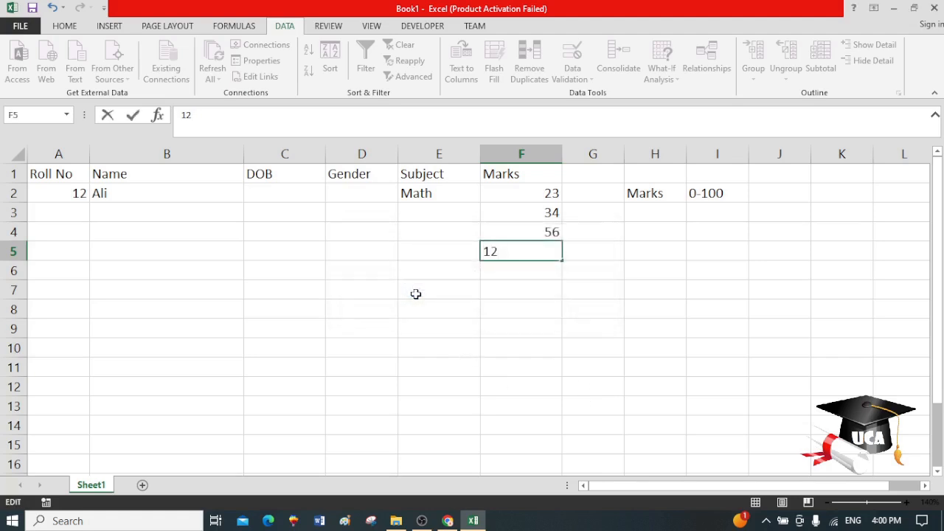
key(Return)
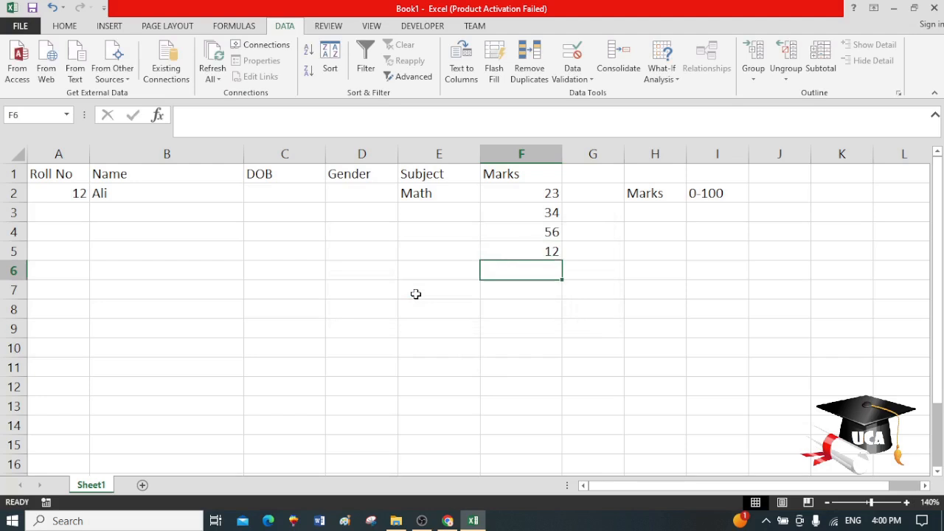
key(Up)
key(Up)
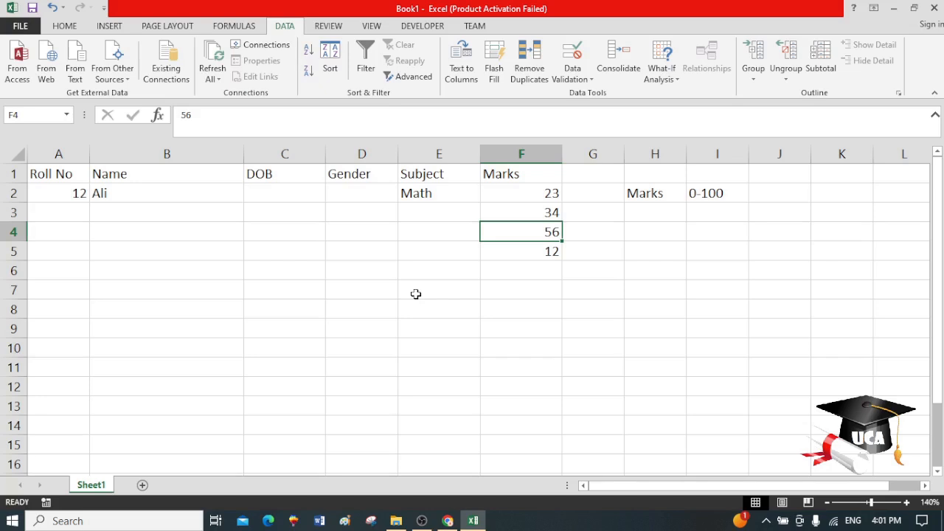
Clear the Subject entry in cells E2:E3.
drag(444, 206, 444, 199)
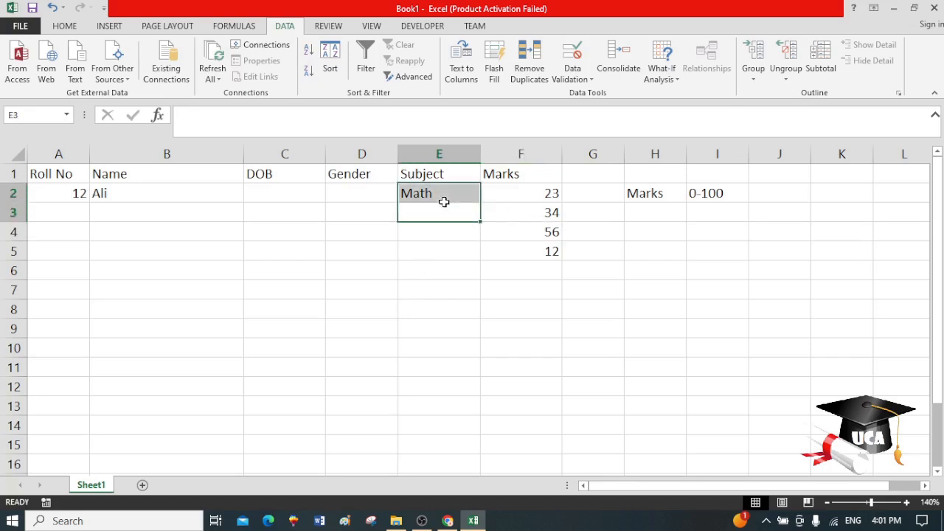
key(Delete)
Start a data validation rule on G2:G10 that allows decimal values.
drag(605, 194, 603, 359)
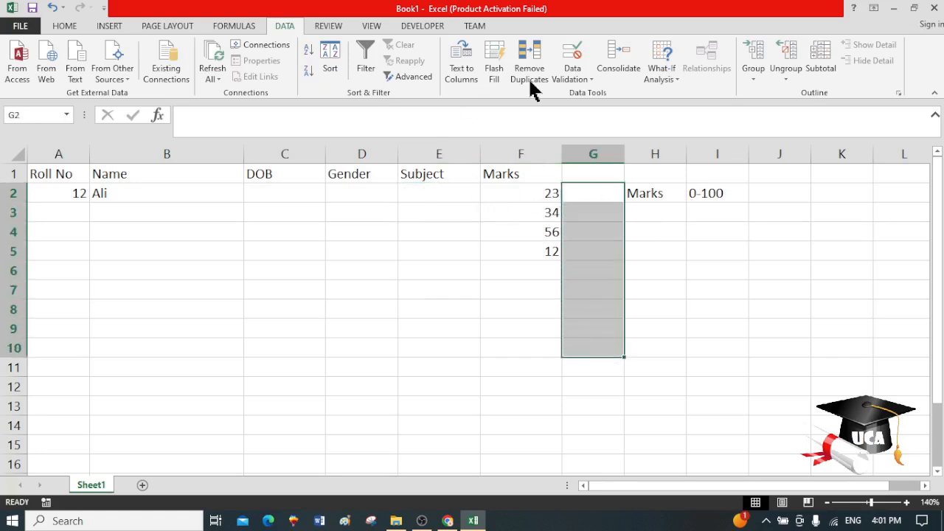
click(590, 68)
click(592, 94)
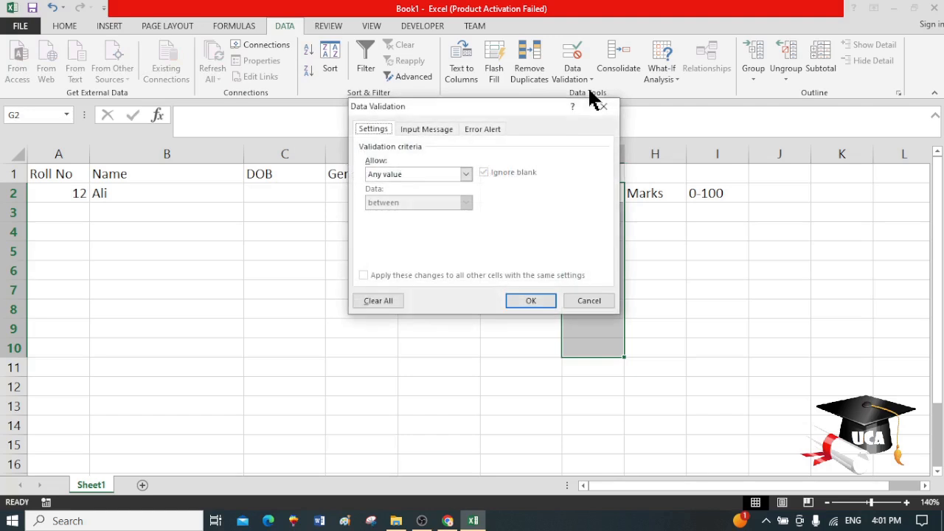
click(408, 175)
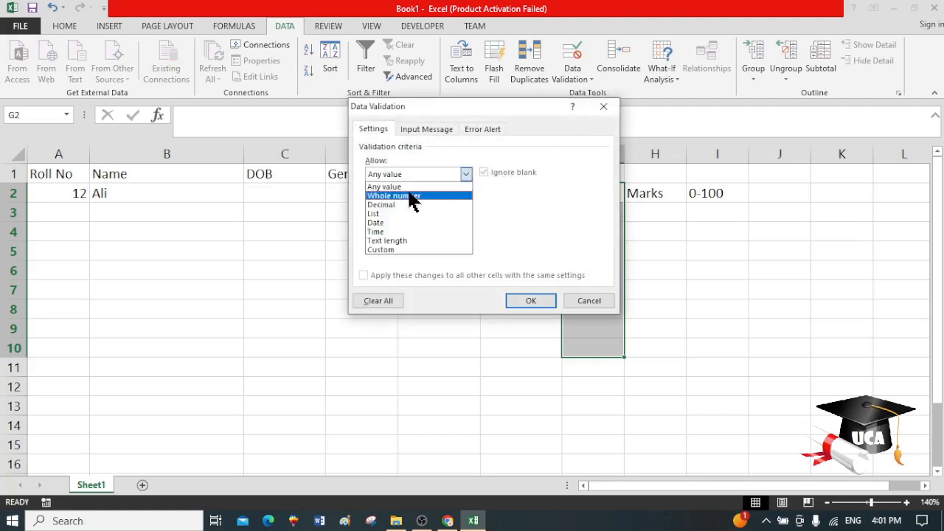
click(410, 196)
click(422, 204)
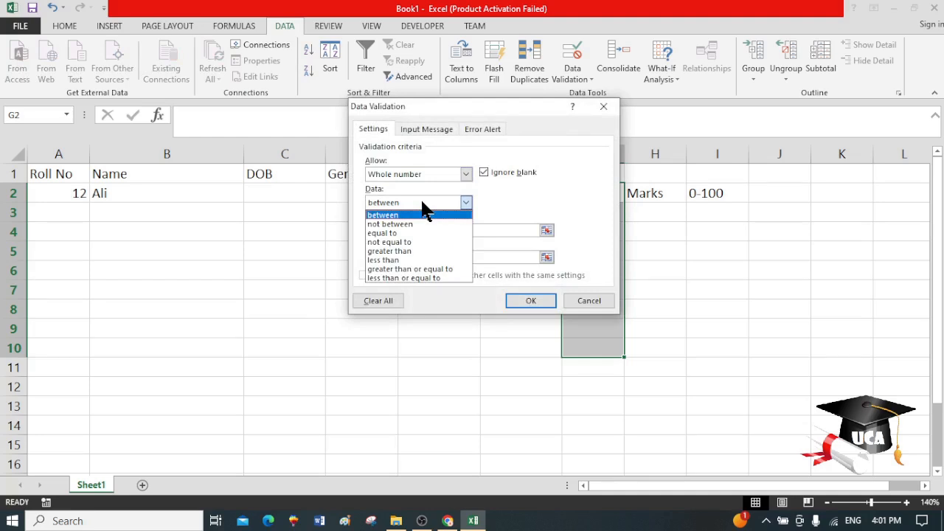
click(422, 203)
click(421, 173)
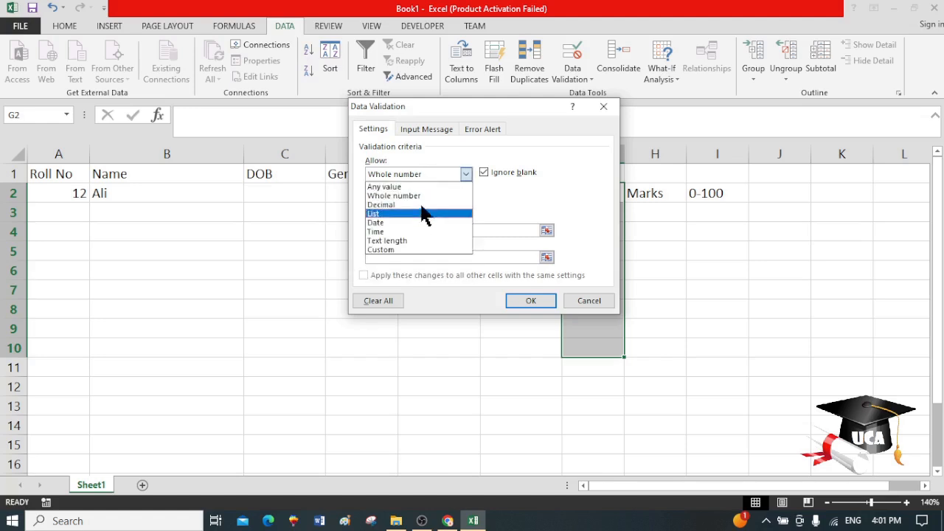
click(422, 204)
Limit the decimal values to between 1.1 and 3.5 and apply the rule to G2:G10.
click(413, 230)
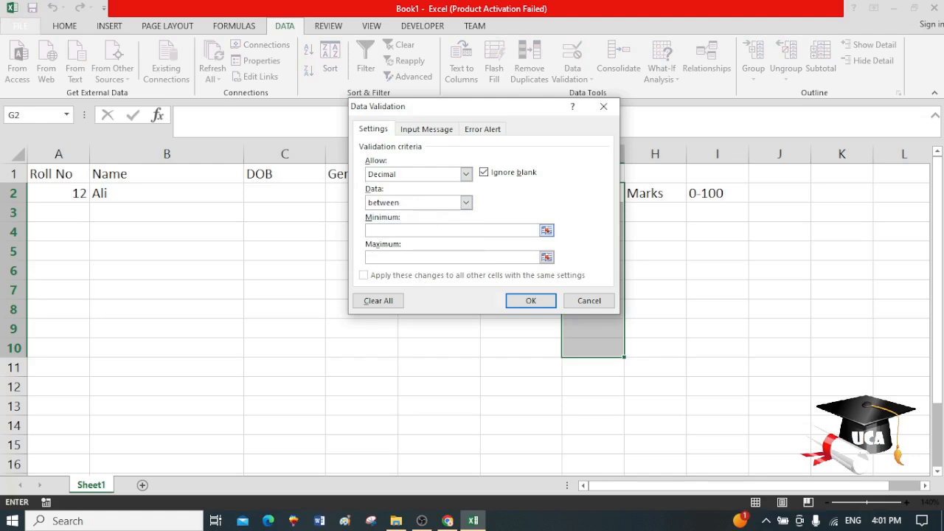
text(1.1)
click(452, 257)
text(3.5)
click(543, 299)
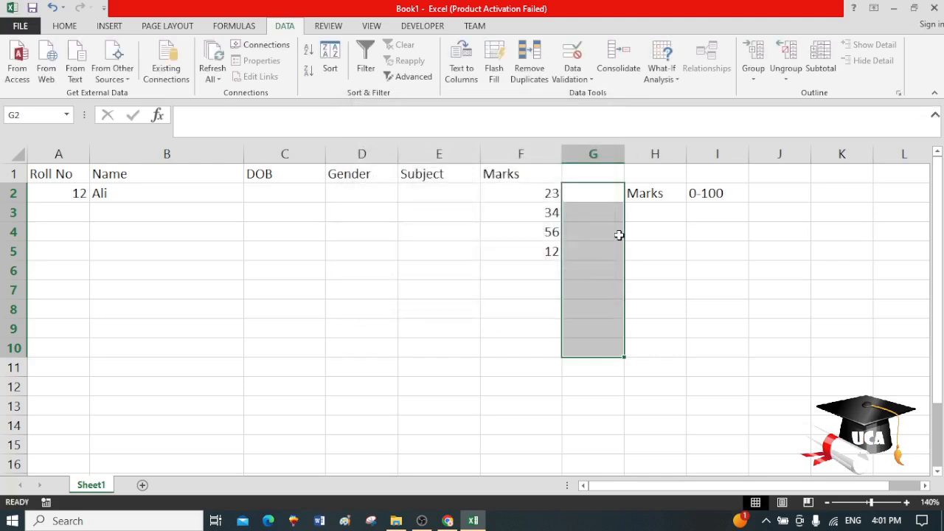
Enter 1.2 in G2, and test the decimal rule with 1 in G3, discarding that entry.
text(1.2)
key(Down)
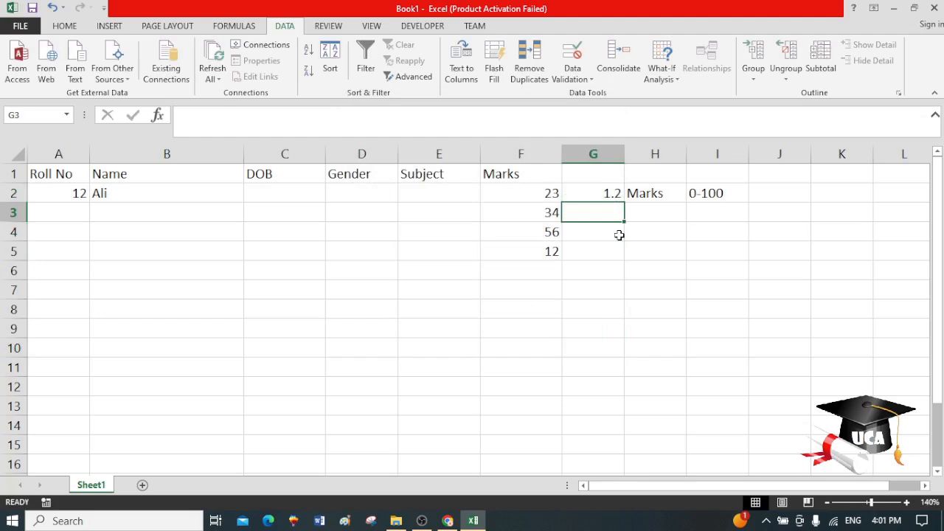
text(1)
key(Return)
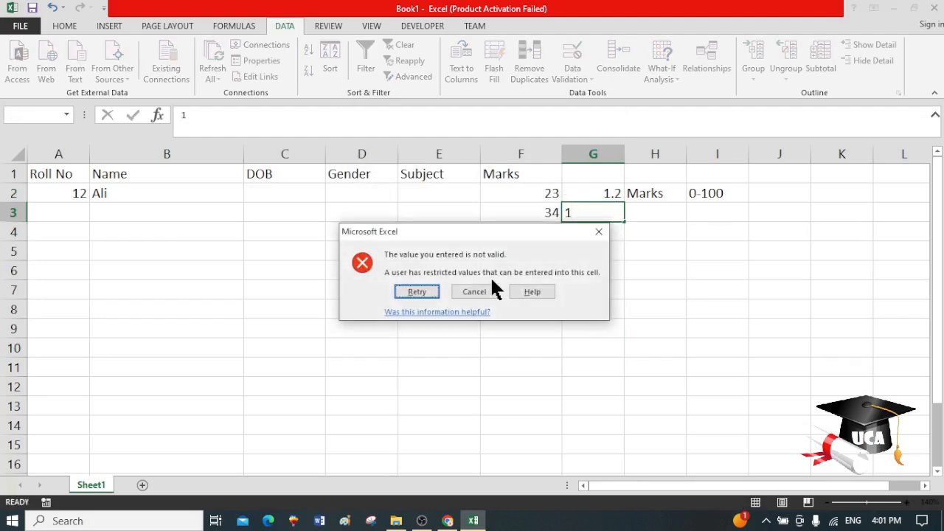
click(475, 291)
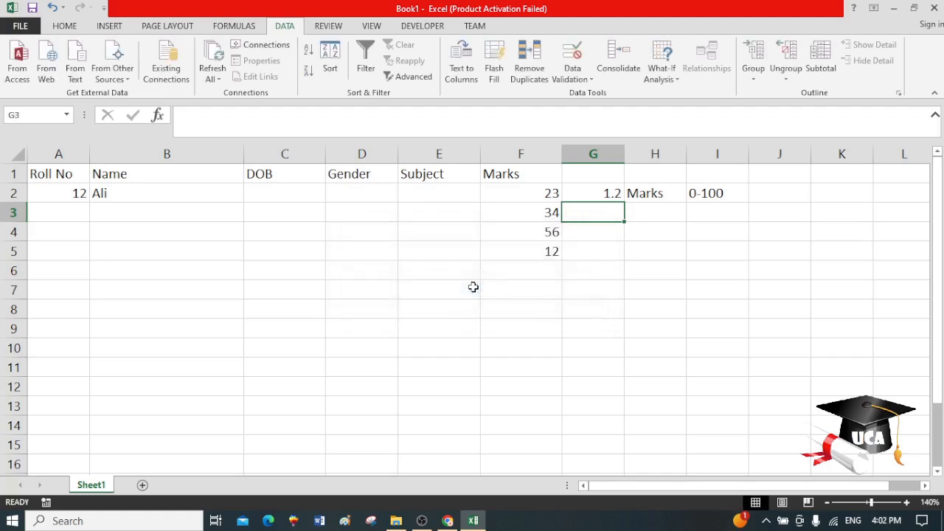
Enter 3.5 in G3, and test the upper limit with 3.6 in G4, discarding that entry.
text(3.5)
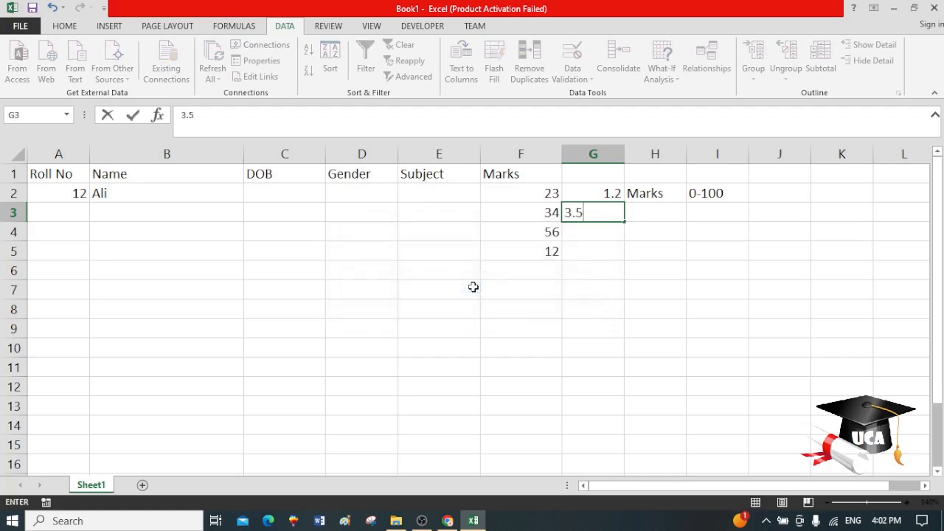
key(Return)
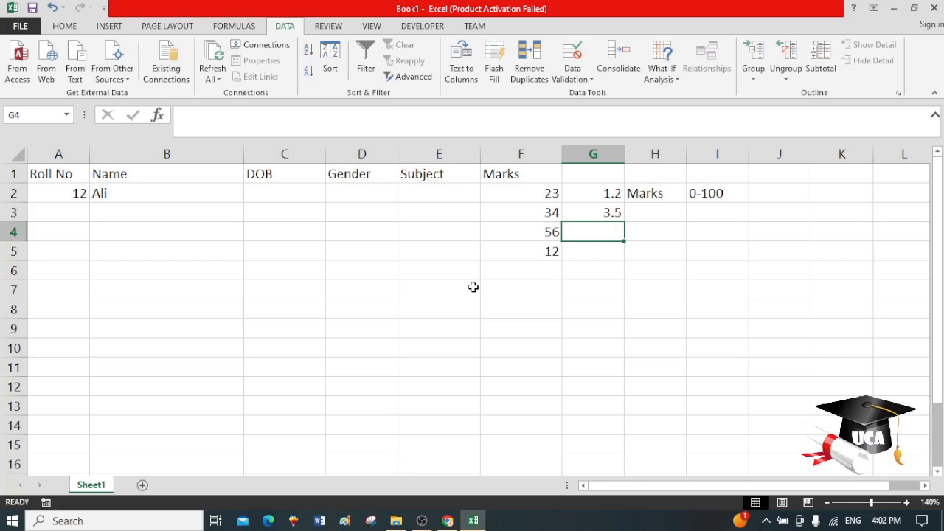
text(3.6)
key(Return)
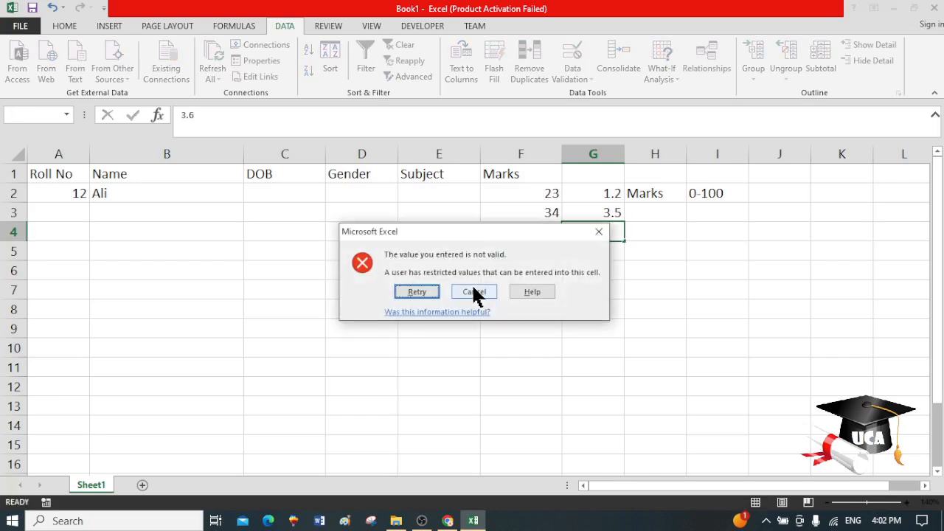
click(474, 292)
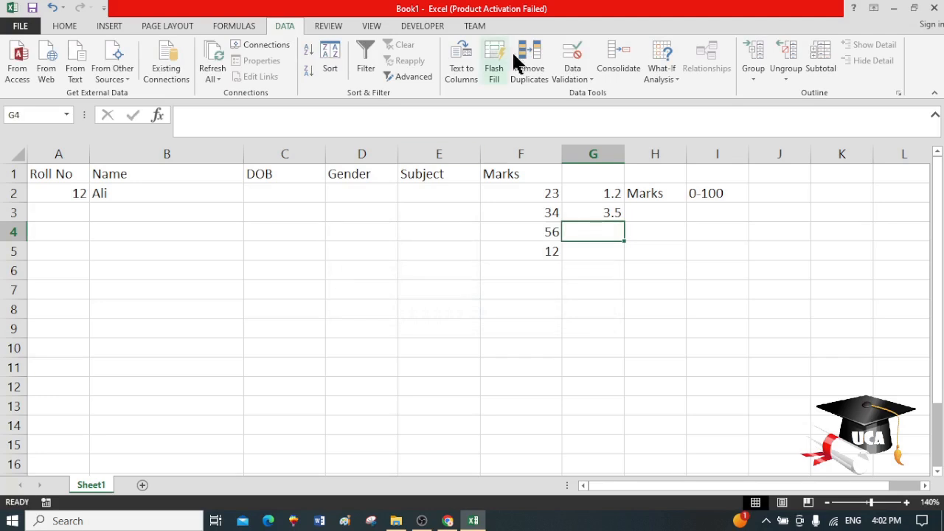
click(425, 193)
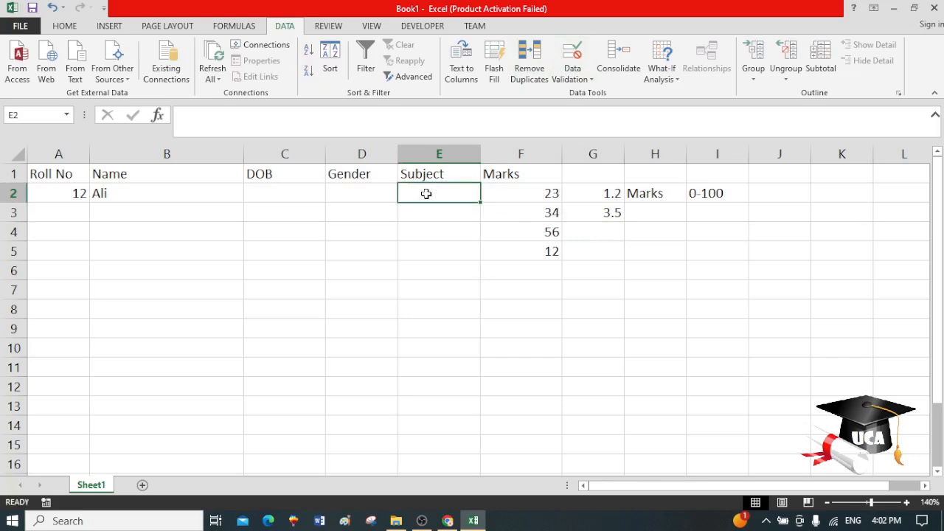
click(587, 71)
click(591, 94)
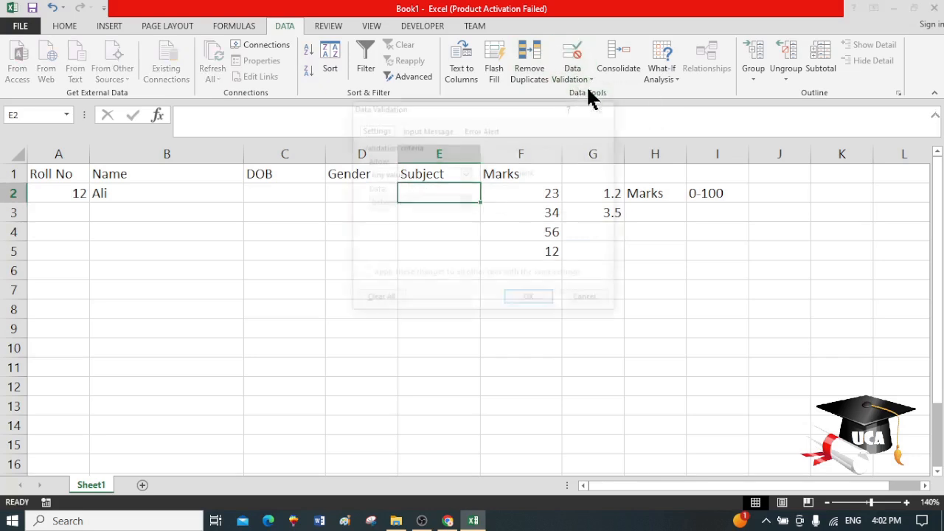
click(428, 175)
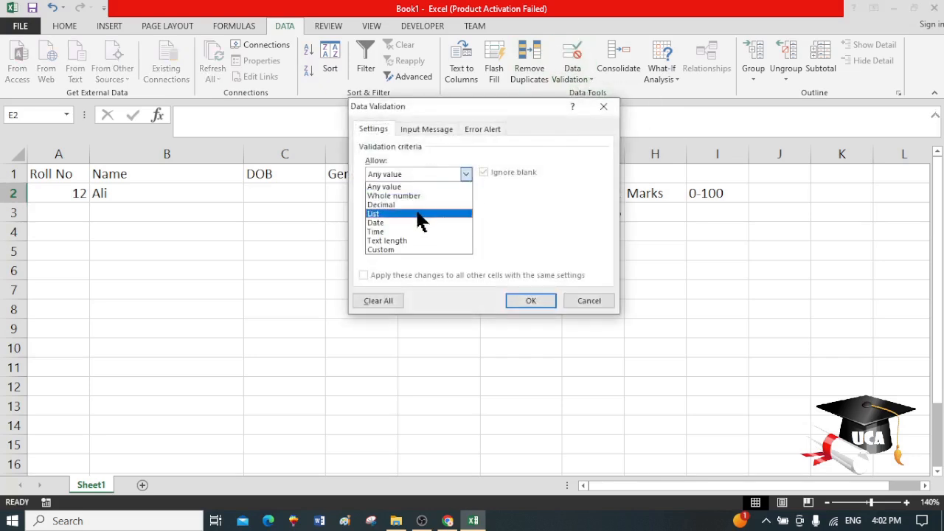
click(598, 298)
click(590, 300)
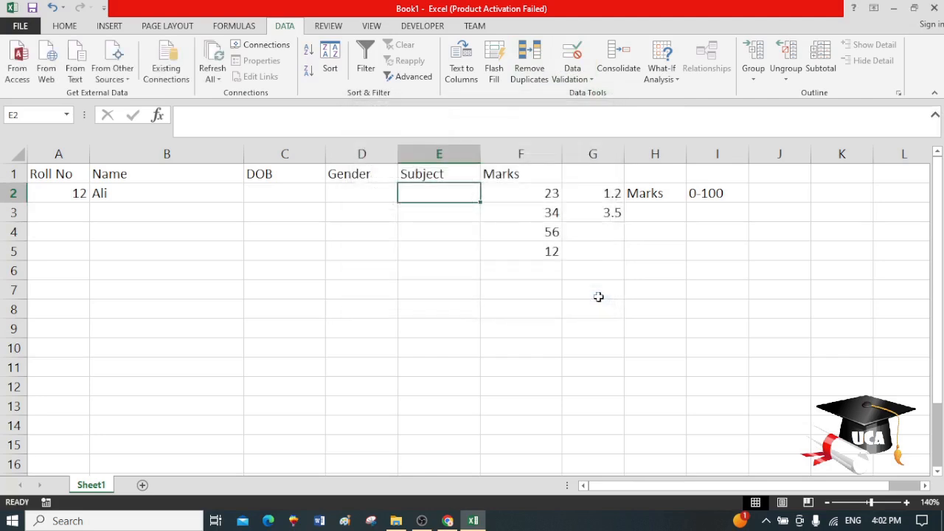
drag(443, 193, 447, 450)
Enter the label Subject in H5 and the first subject, Math, in I5.
click(672, 253)
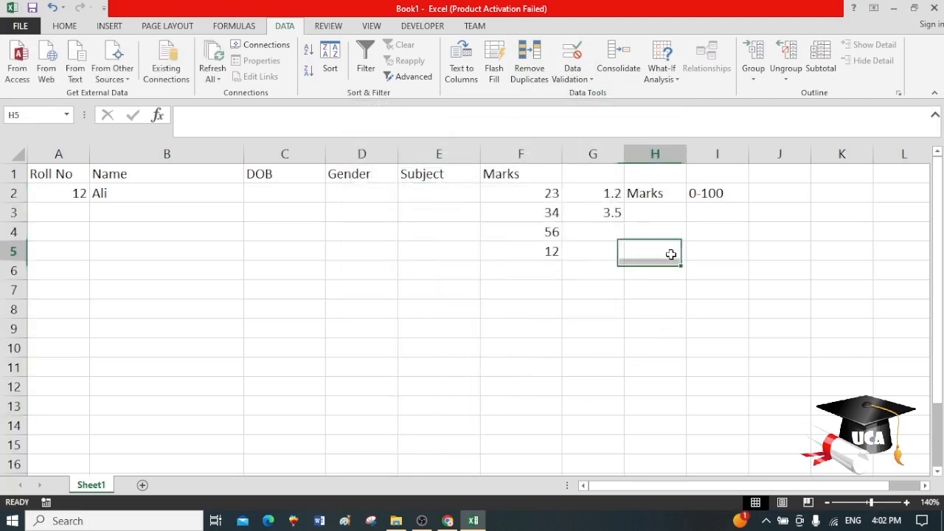
text(Su)
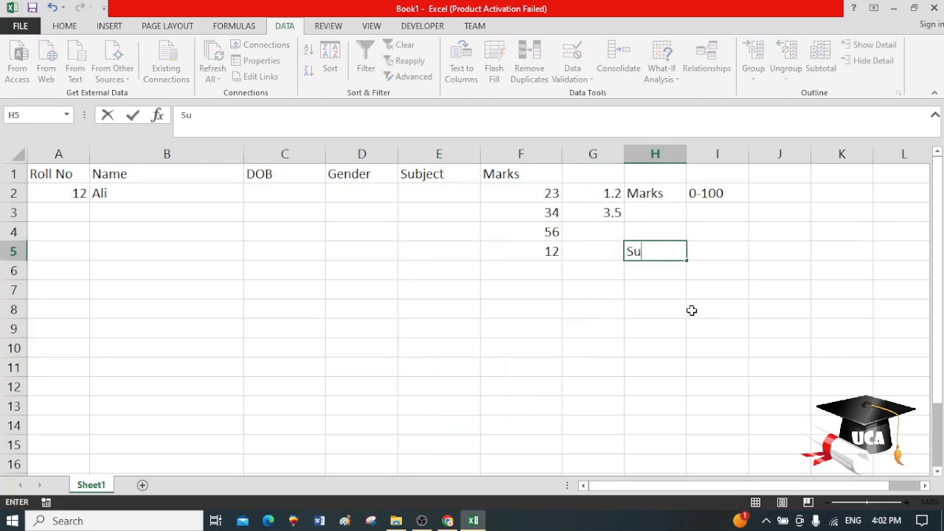
text(bject)
key(Tab)
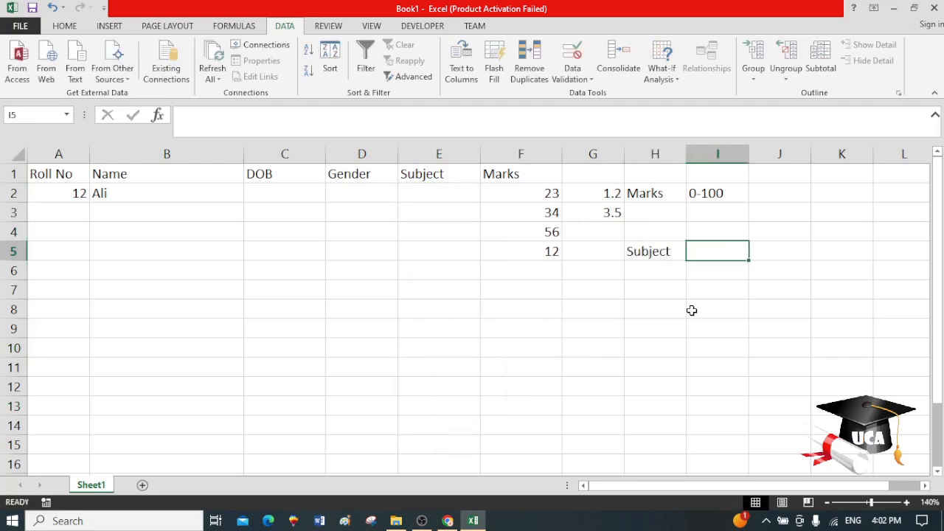
text(Math)
key(Return)
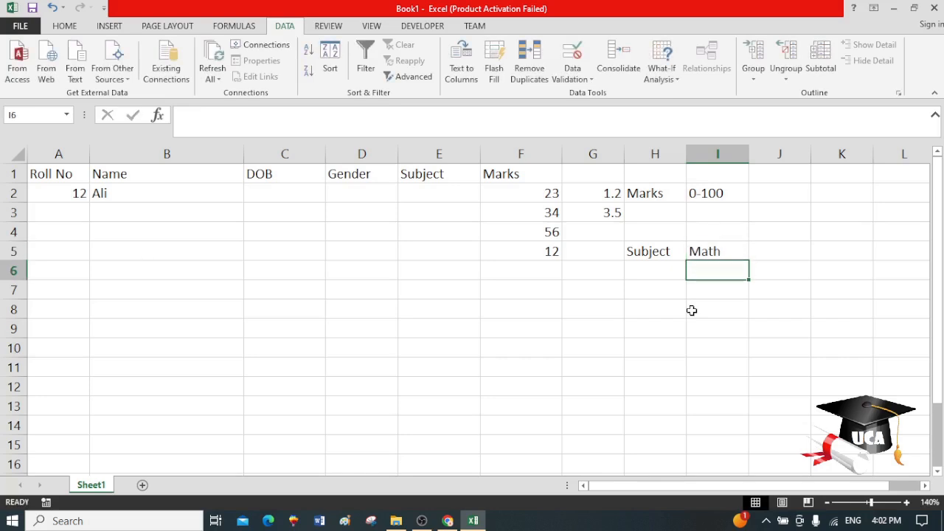
Add the subjects Physics, Comp and Biology in cells I6 to I8.
text(Physics)
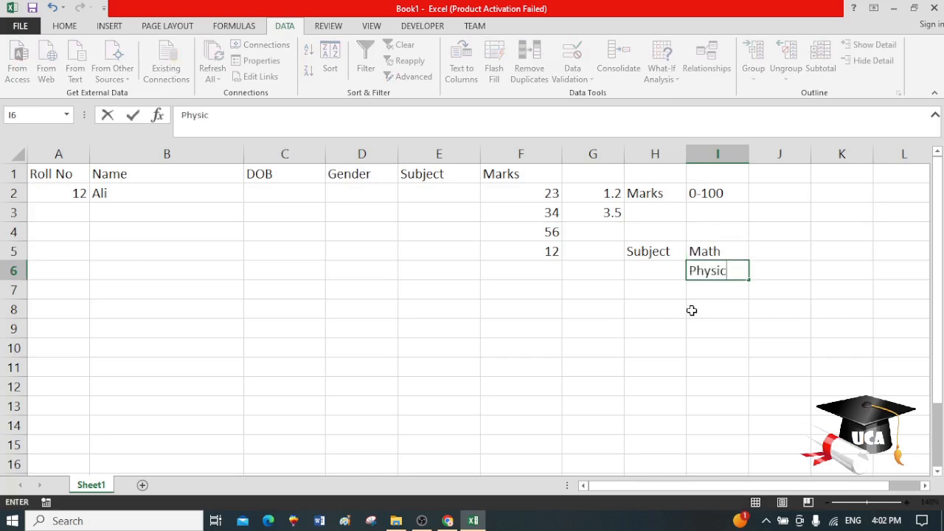
key(Return)
text(Comp)
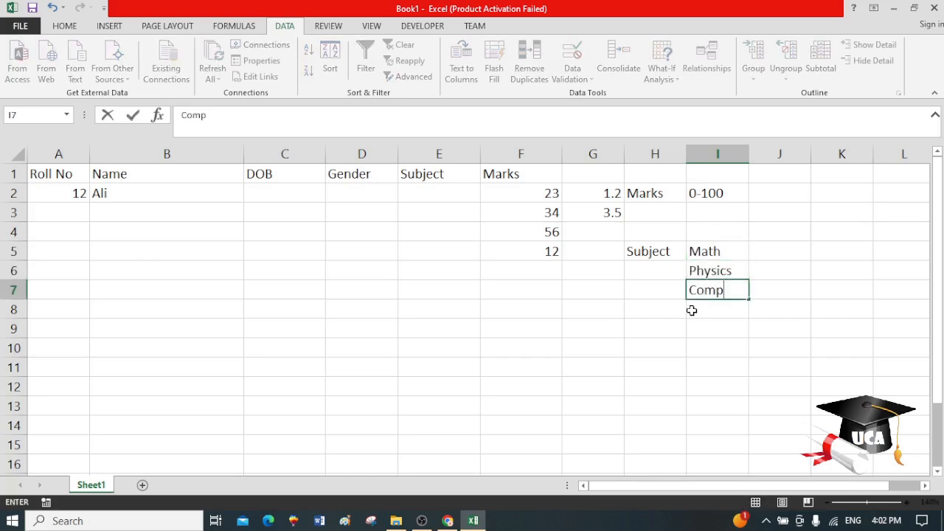
key(Return)
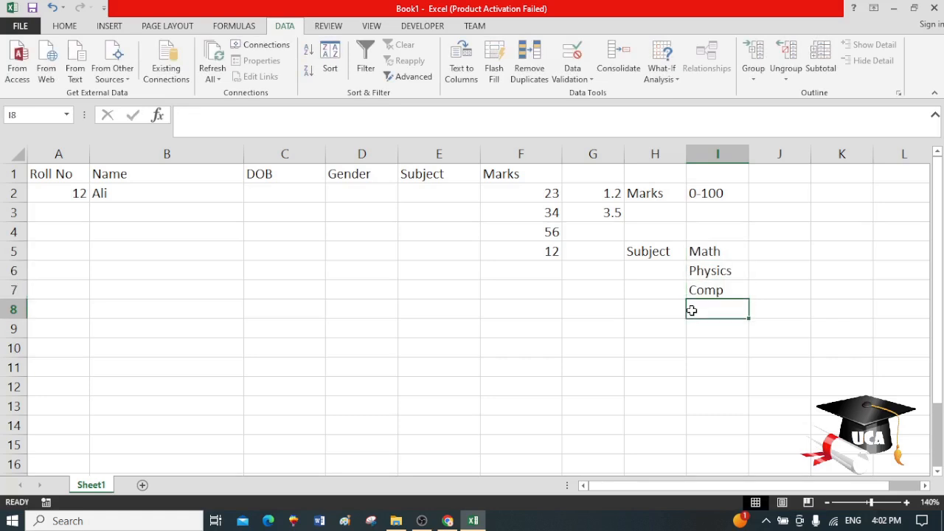
text(Biolo)
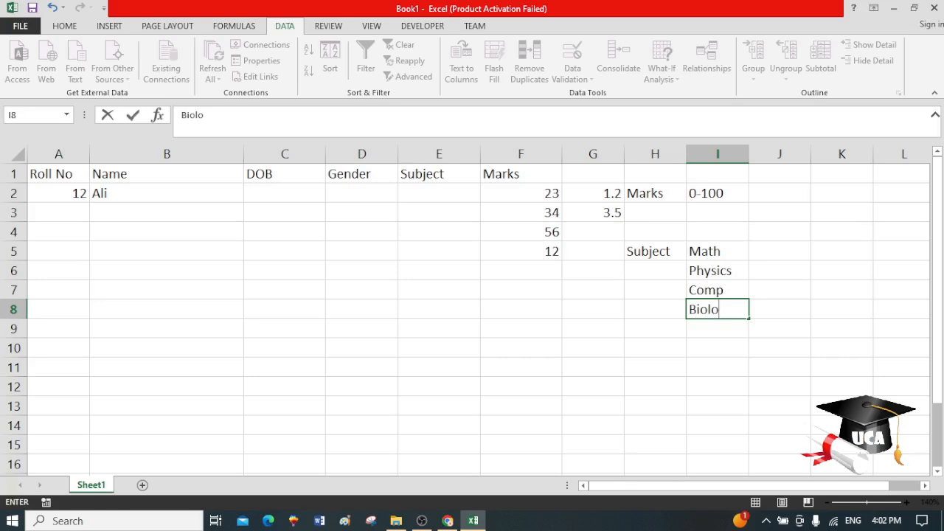
key(BackSpace)
key(BackSpace)
text(logy)
click(623, 365)
Apply list data validation to E2:E16 with the subjects in I5:I8 as the source.
drag(417, 200, 431, 459)
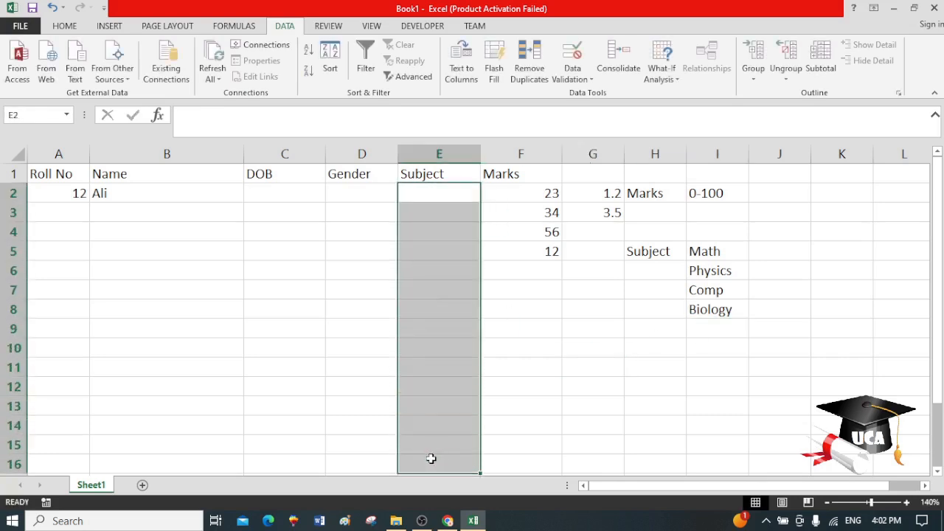
click(589, 73)
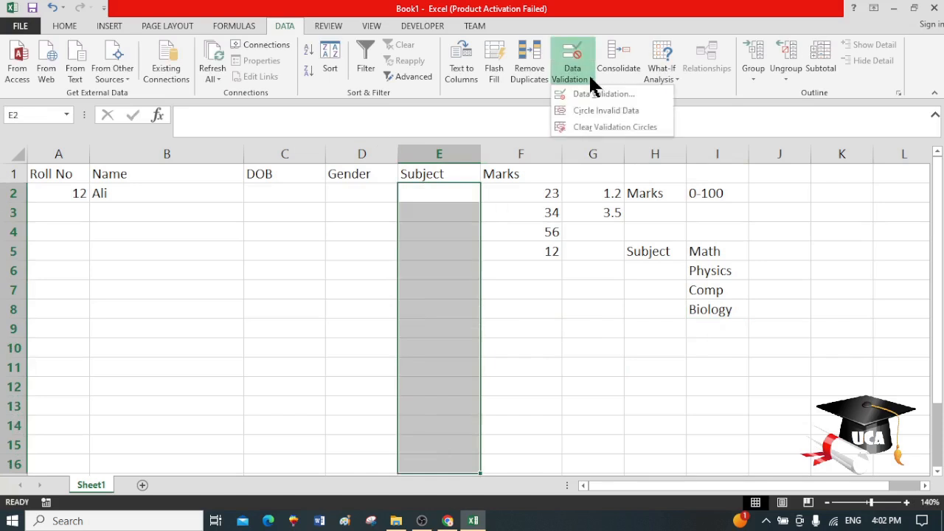
click(588, 93)
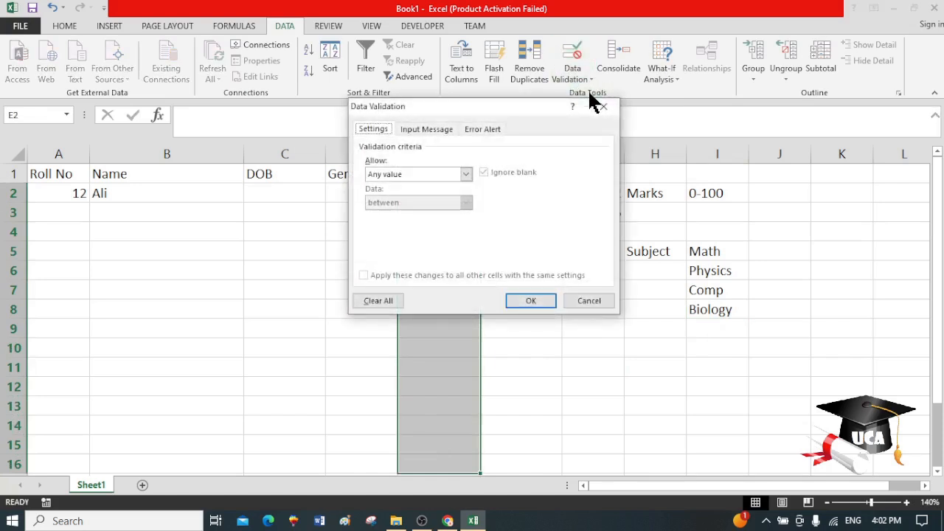
click(451, 168)
click(411, 212)
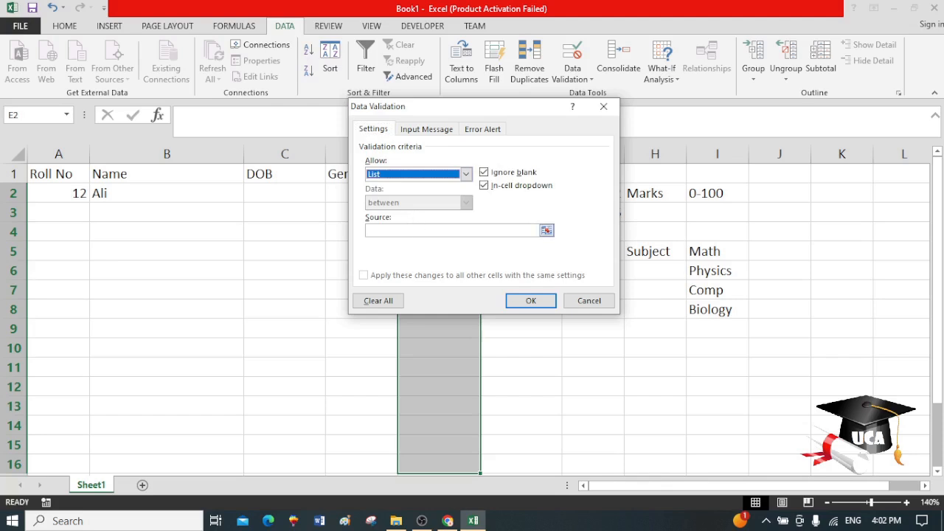
click(533, 230)
drag(708, 255, 707, 313)
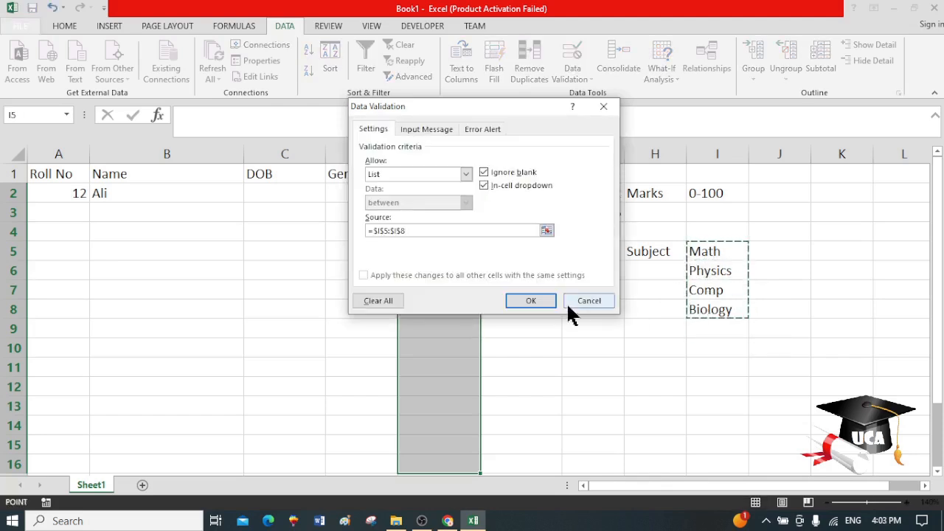
click(537, 300)
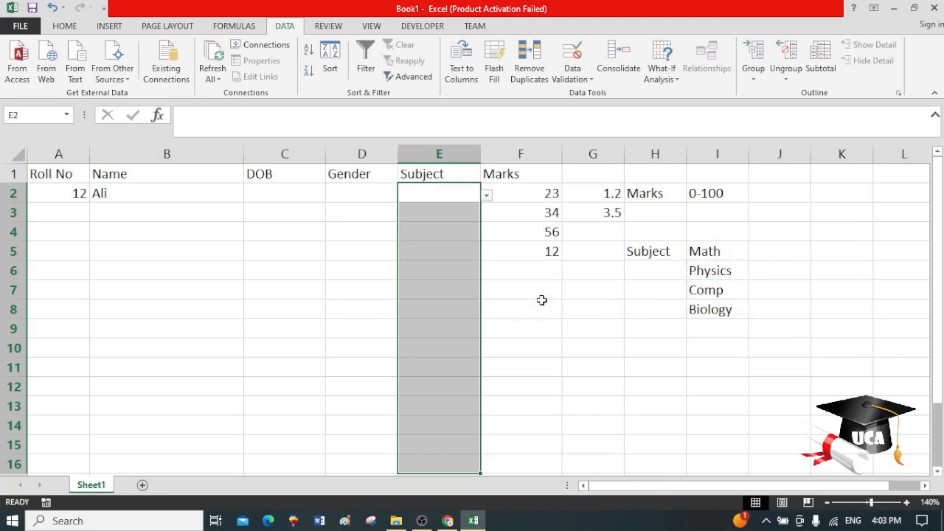
Choose Comp as the subject in E2 from the cell's validation list.
click(486, 195)
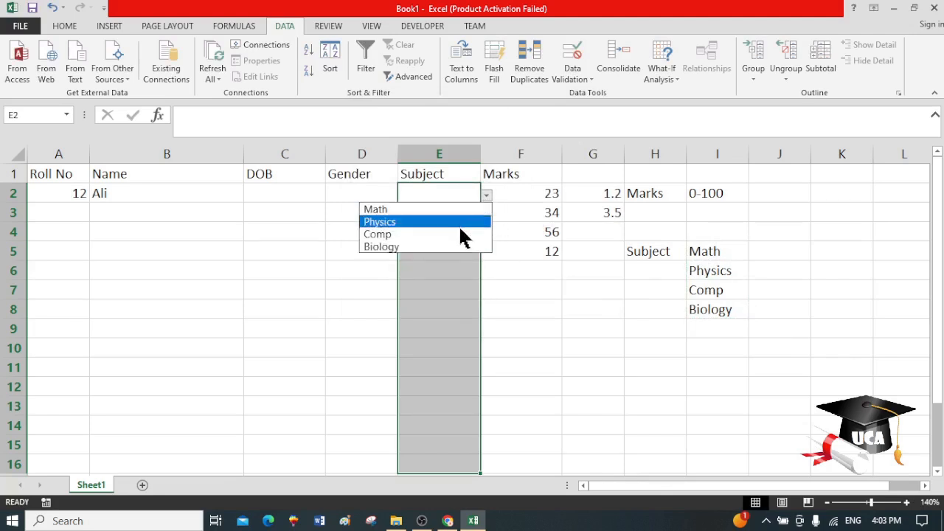
click(461, 235)
click(462, 210)
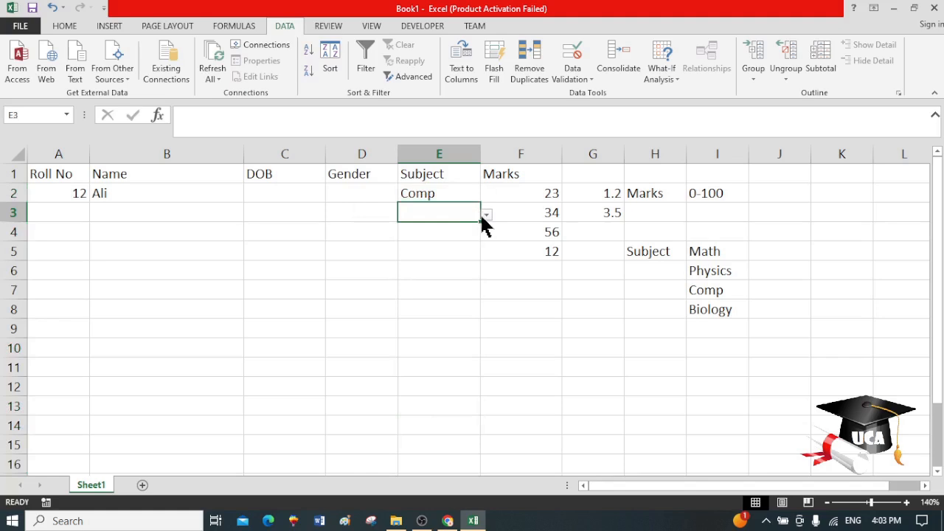
Try to enter English, a subject outside the allowed list, in E3 and discard the entry.
text(E)
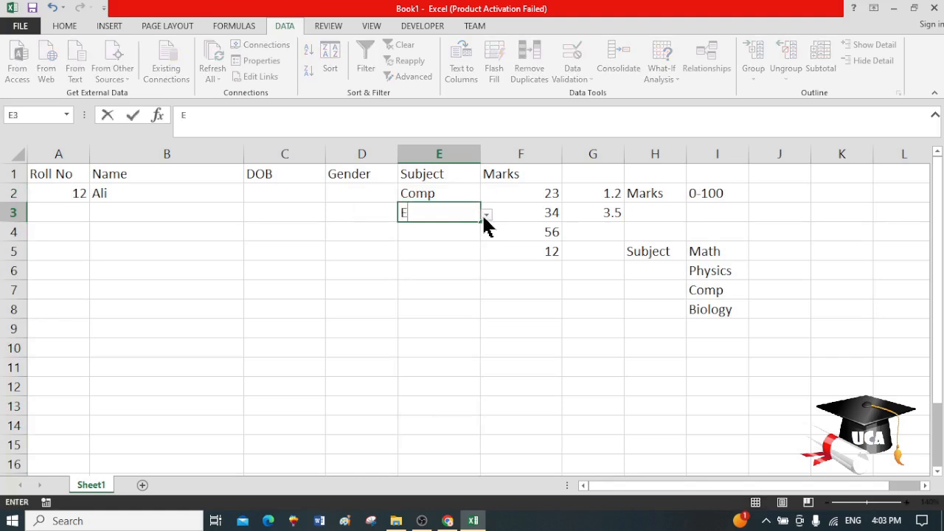
text(nglish)
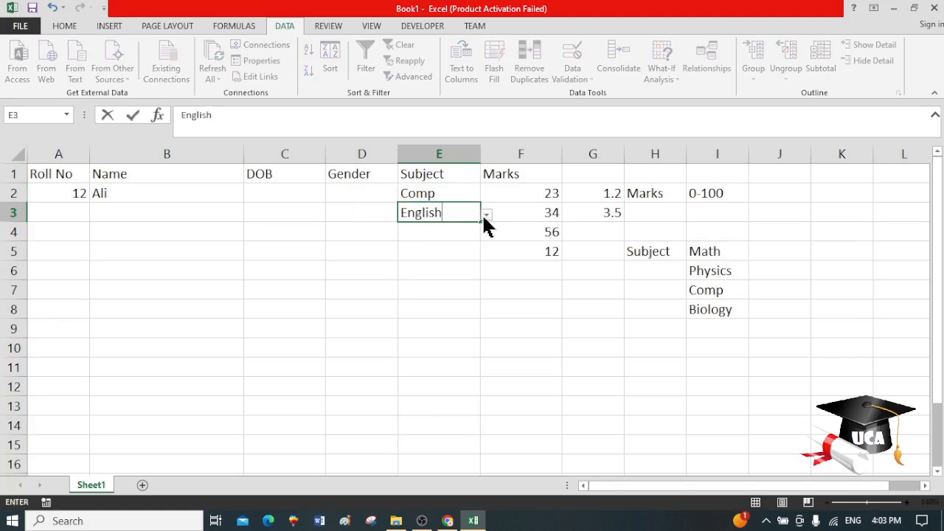
key(Return)
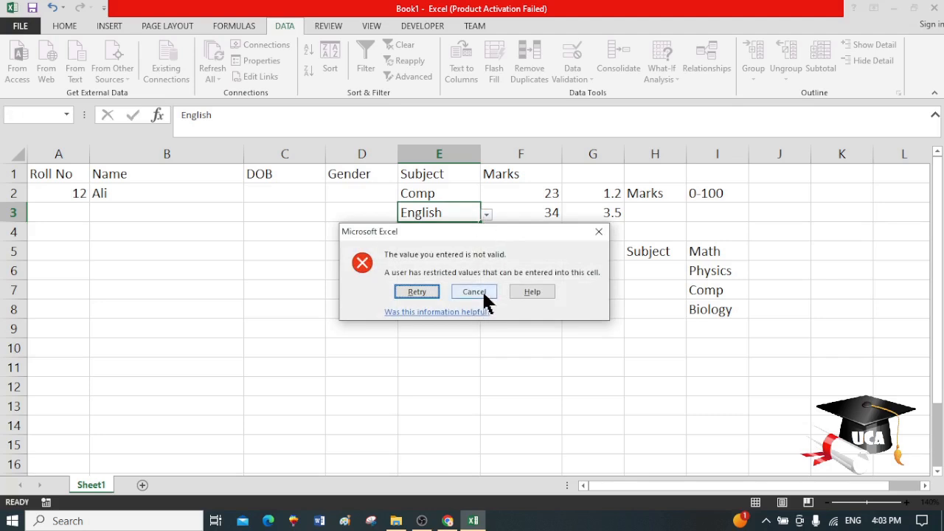
click(475, 291)
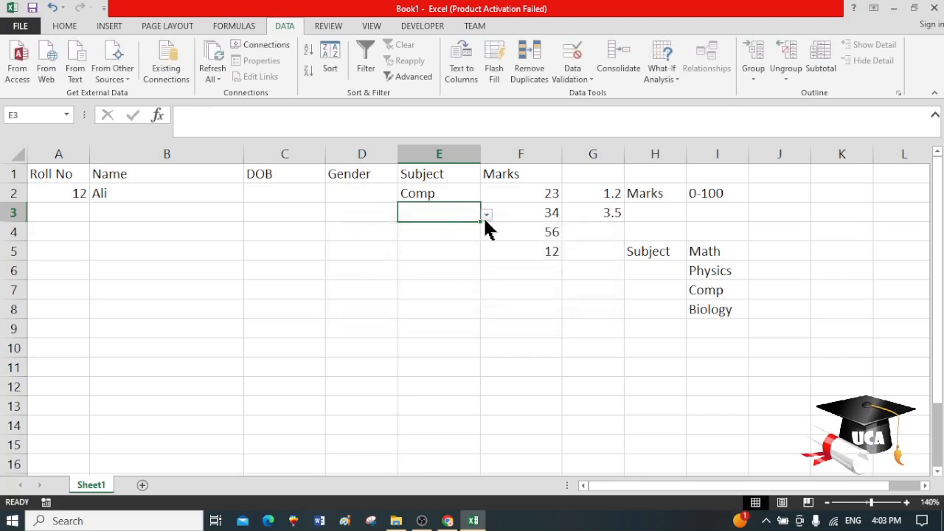
Choose Biology as the subject in E3 from the cell's validation list.
click(486, 216)
click(431, 265)
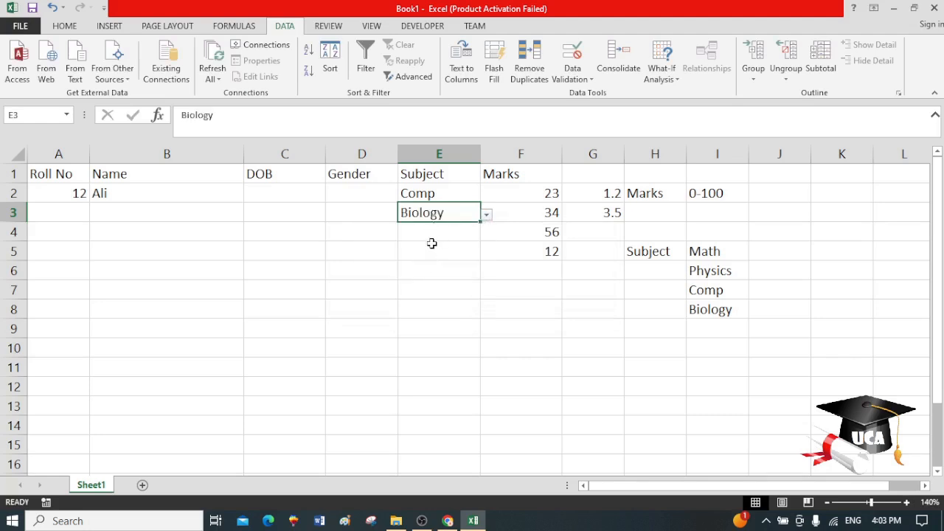
click(435, 229)
Apply list data validation to the Gender cells D2:D16 with M,F,T as the source.
drag(365, 196, 358, 456)
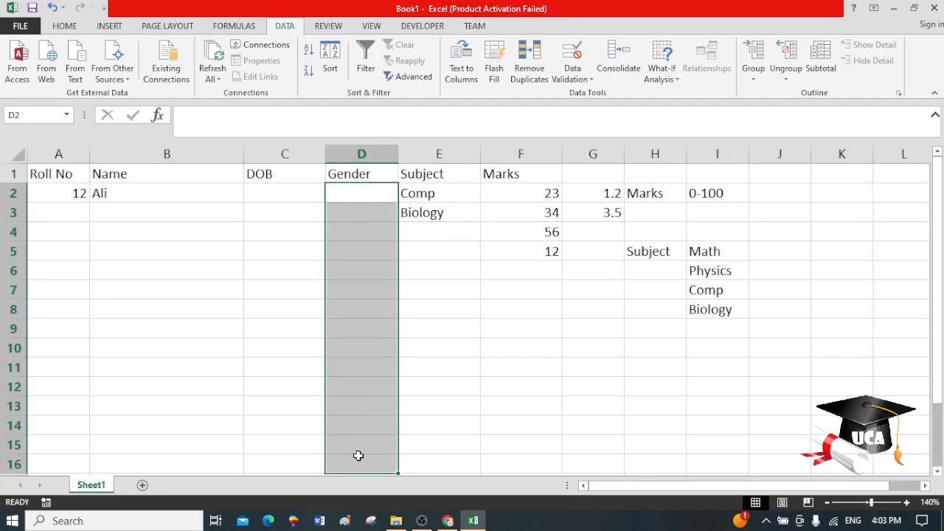
click(592, 80)
click(591, 94)
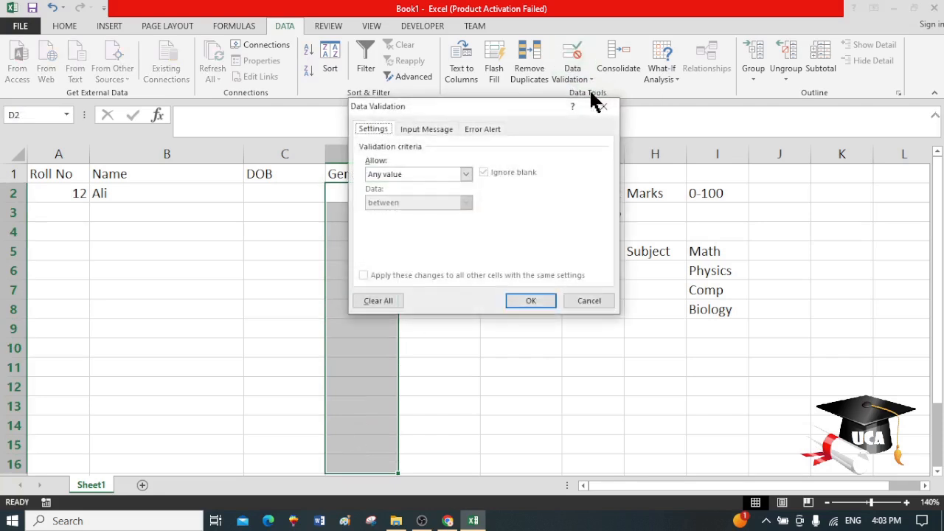
click(443, 175)
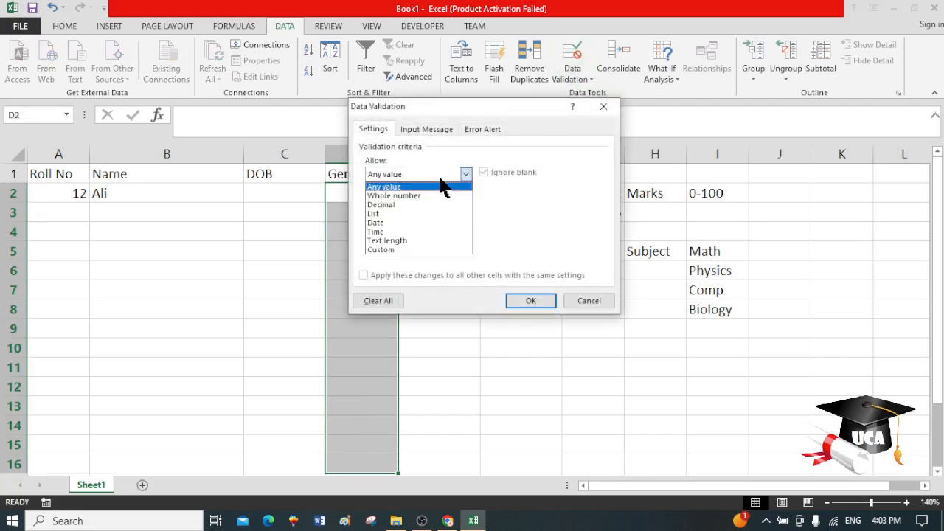
click(430, 213)
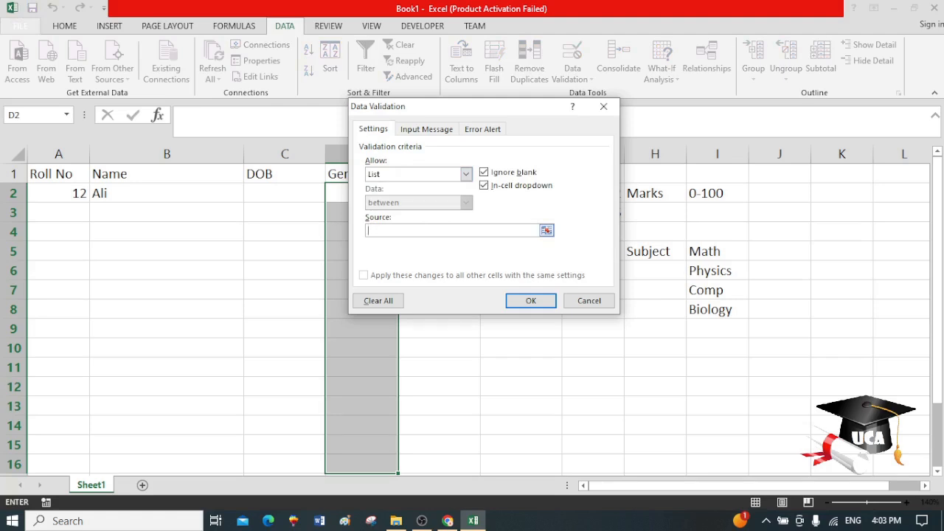
text(Ma)
key(BackSpace)
key(BackSpace)
text(M,F,T)
click(517, 299)
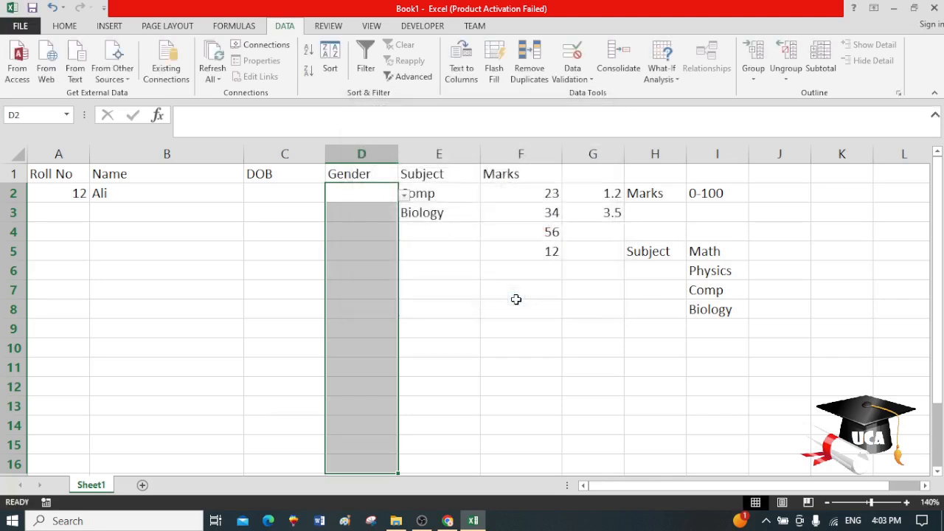
Pick M as the gender in D2 from the cell's validation list and change the choice to F.
click(403, 195)
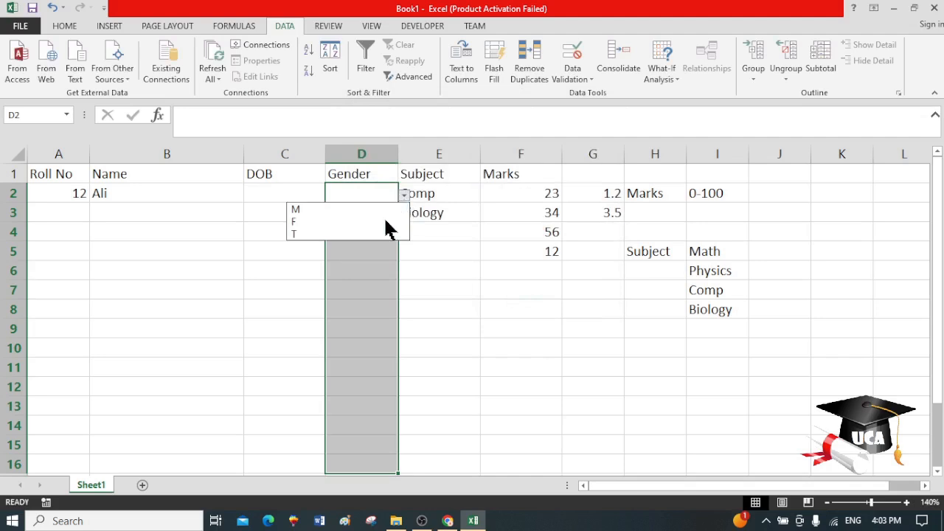
click(378, 213)
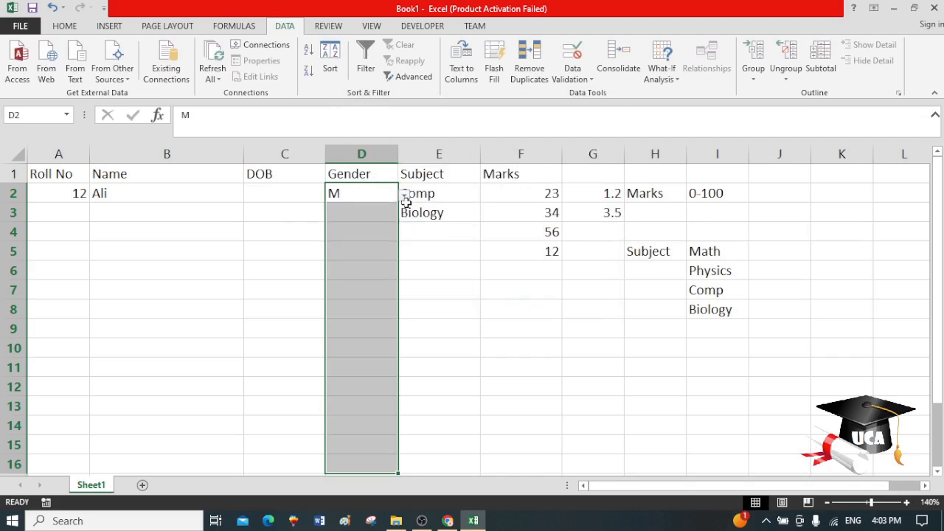
click(405, 195)
click(376, 219)
Apply date validation to the DOB cells C2:C16, allowing only dates less than 01/01/2020.
drag(301, 195, 284, 460)
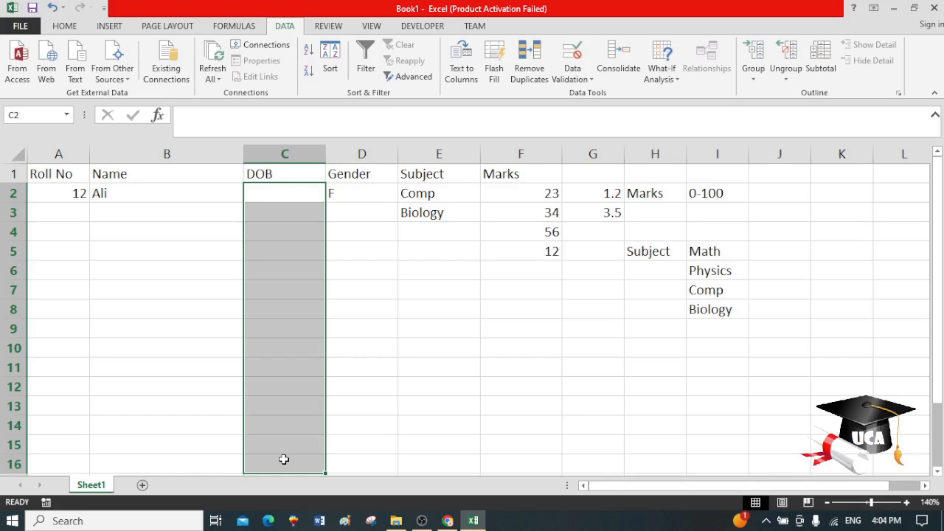
click(587, 81)
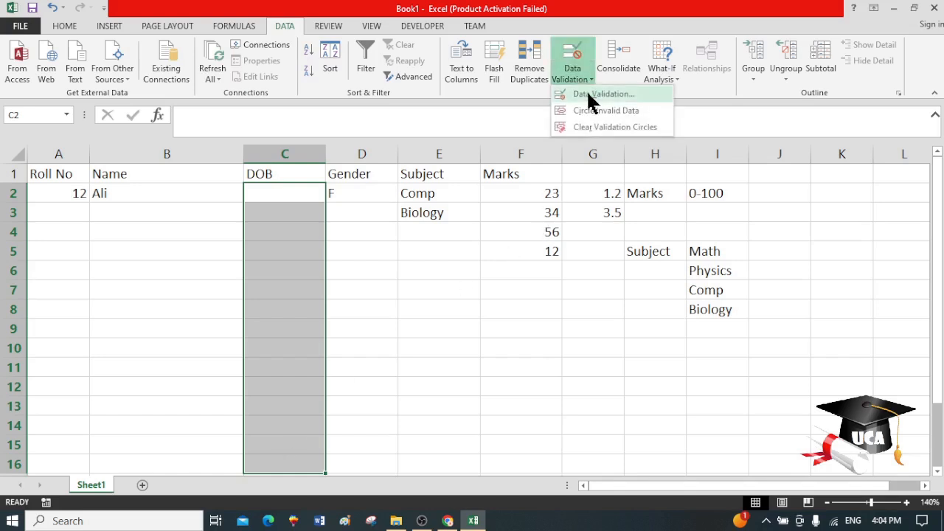
click(589, 96)
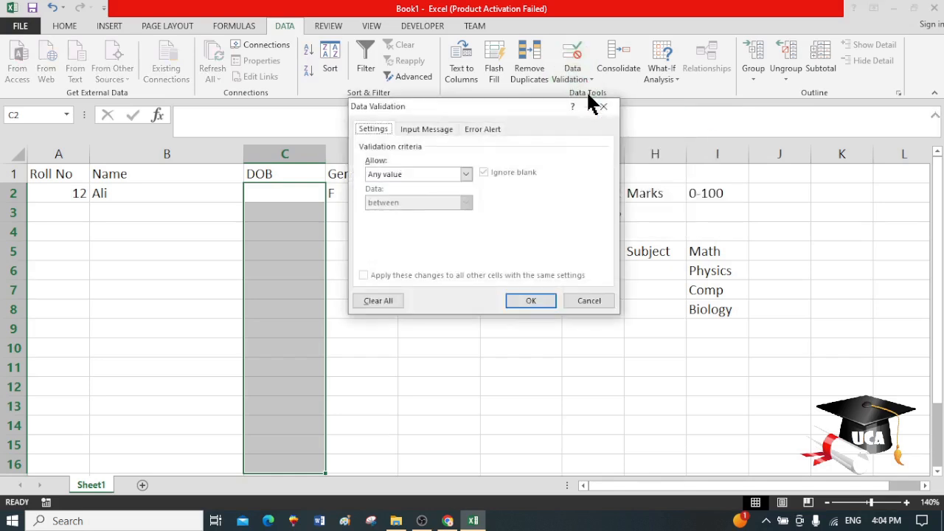
click(405, 176)
click(405, 223)
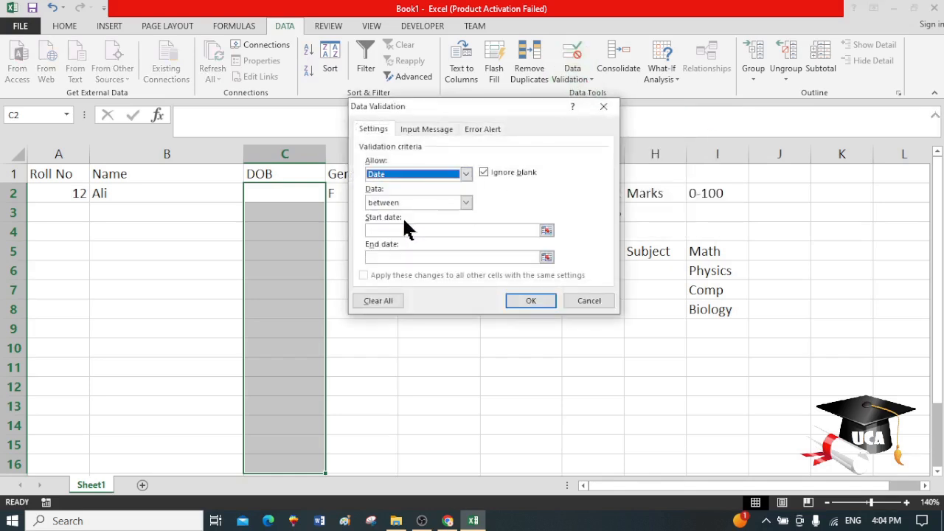
click(443, 231)
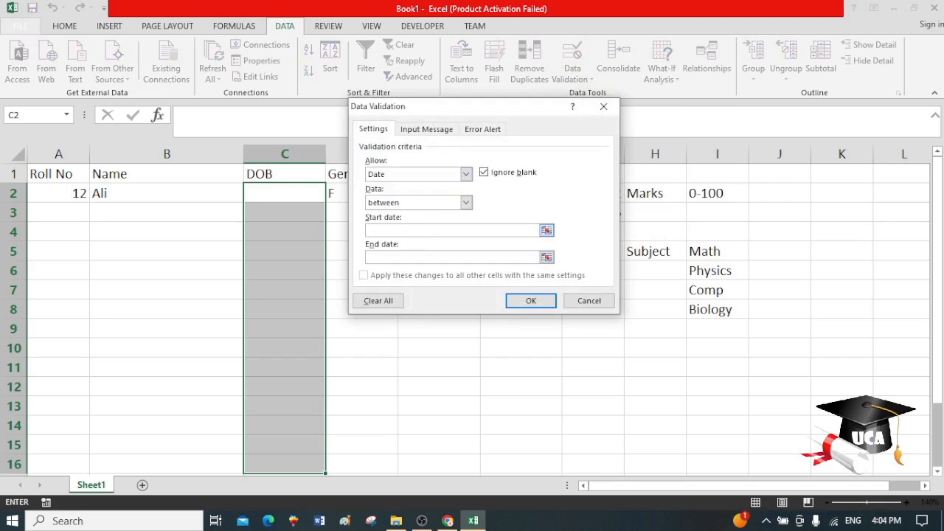
click(420, 201)
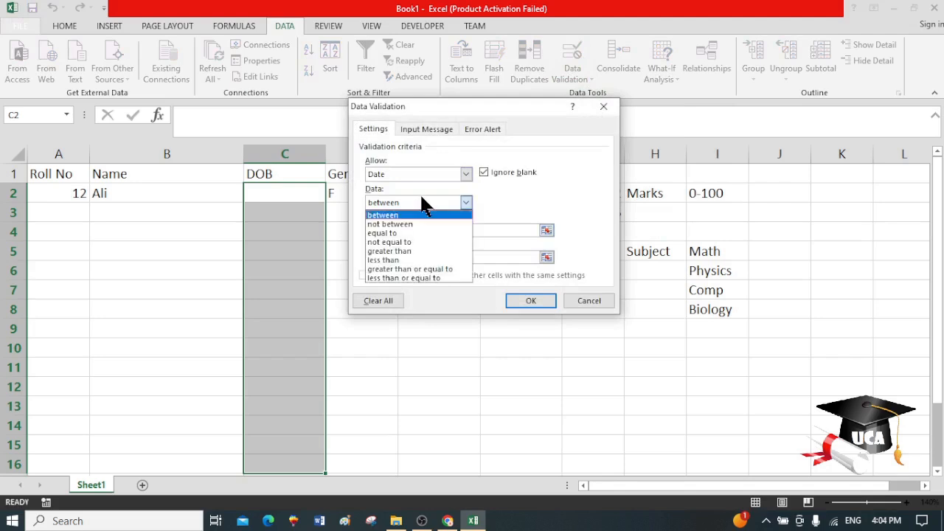
click(420, 259)
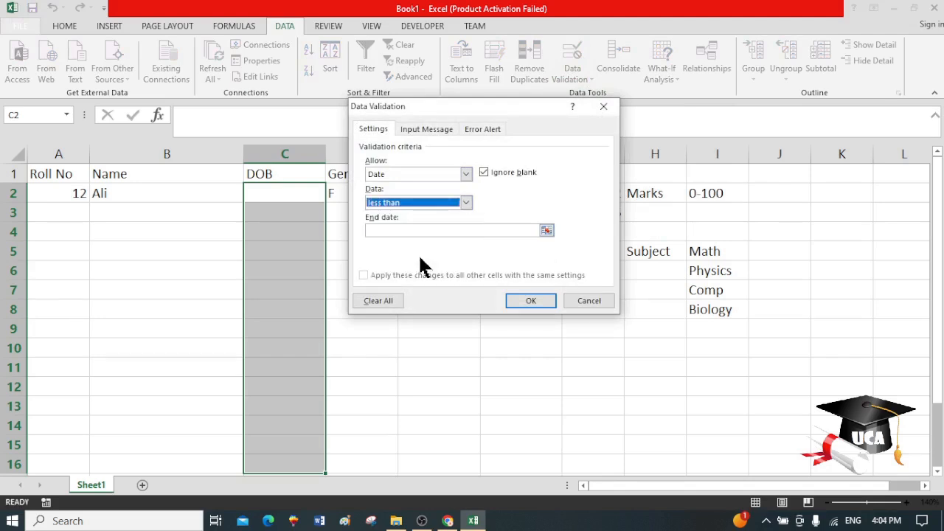
click(390, 231)
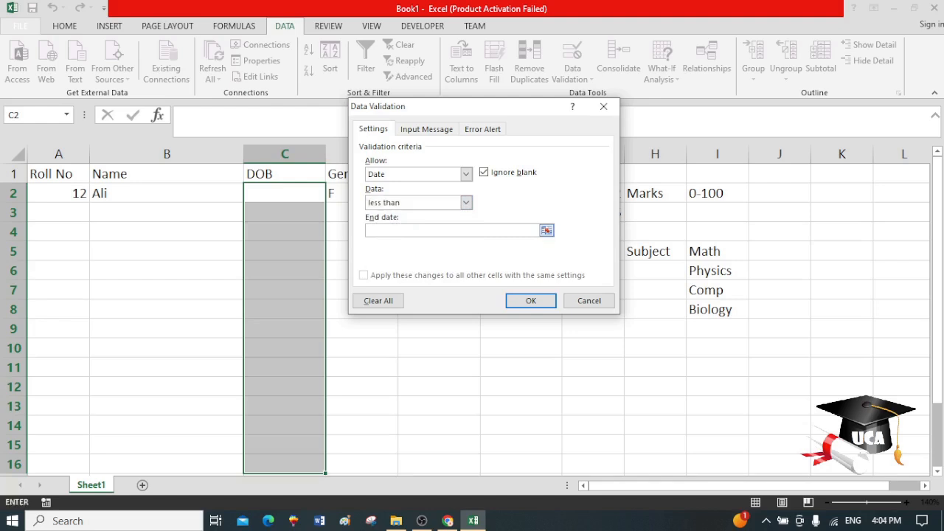
text(01/01/2020)
click(530, 300)
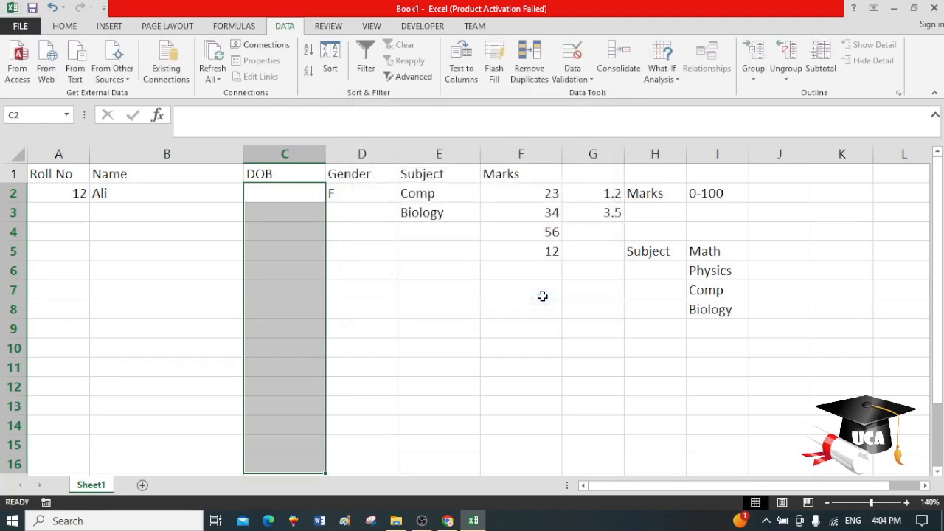
Enter a date of birth earlier than the validation limit in C2.
click(274, 191)
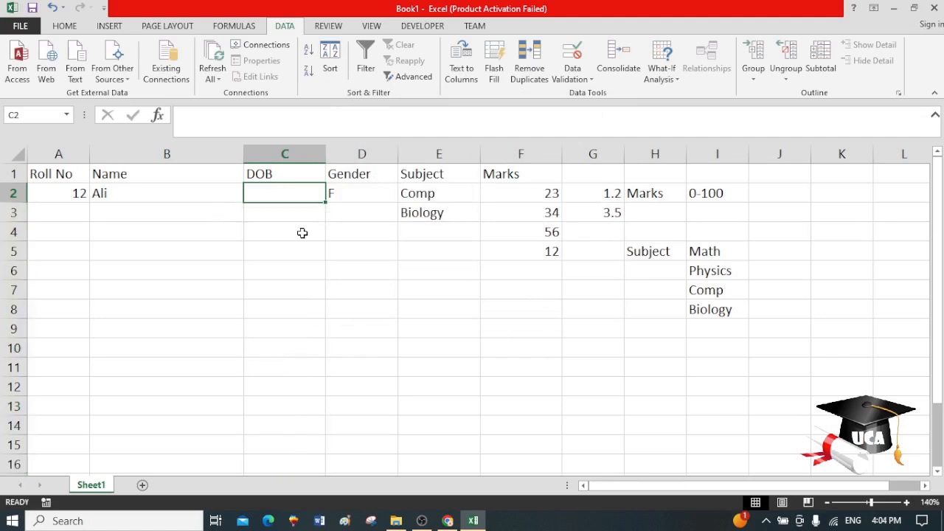
text(08/)
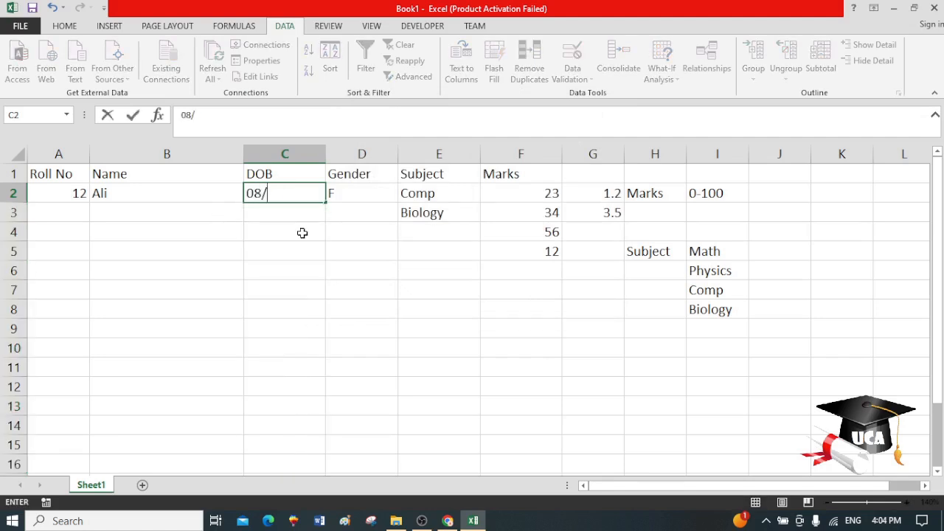
text(04/2019)
key(Return)
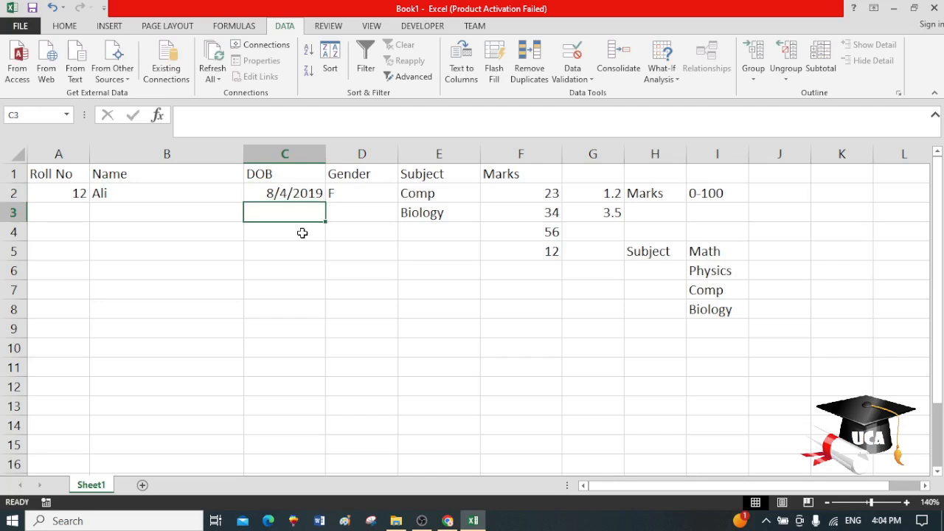
Try to enter a date of birth past the validation limit in C3 and discard the entry.
text(12/11/)
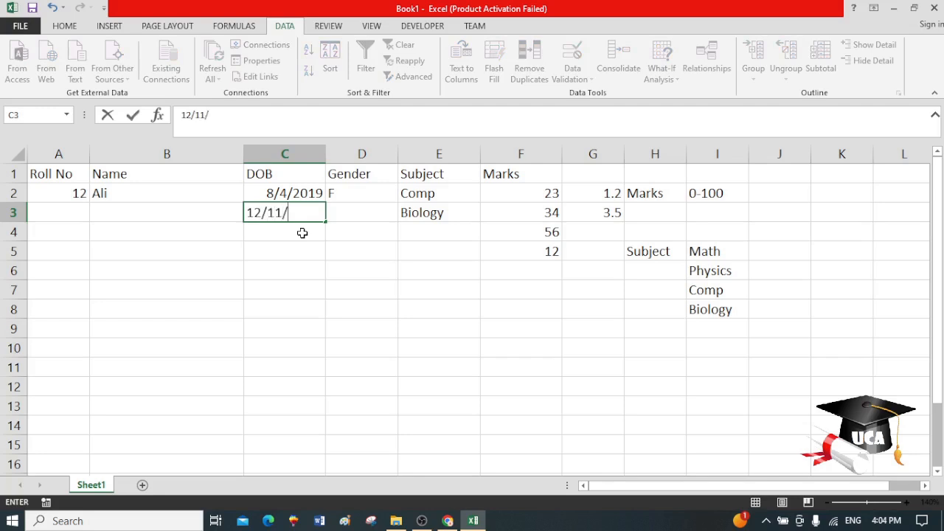
text(2021)
key(Return)
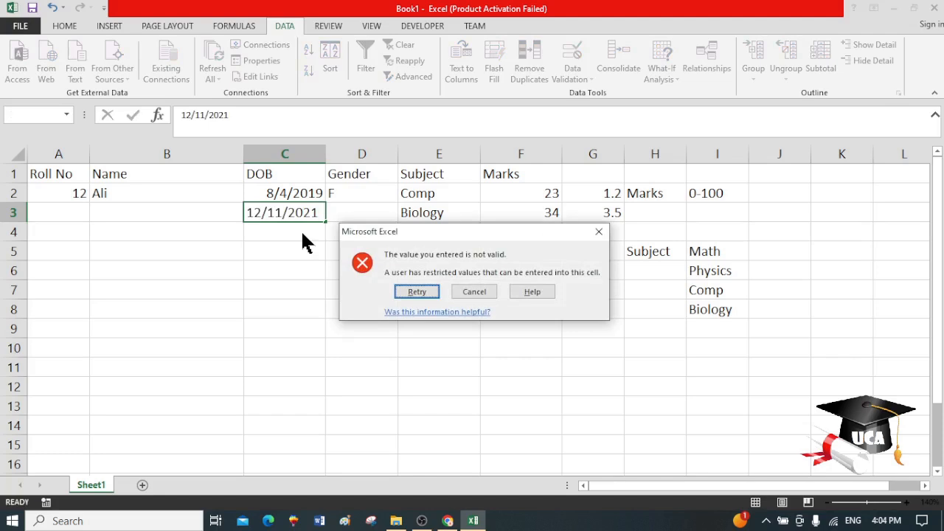
click(475, 292)
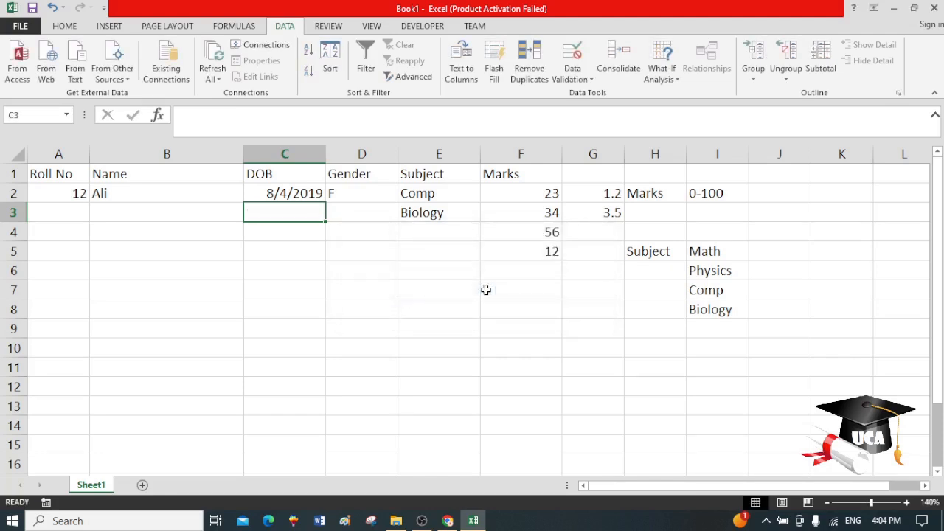
click(582, 74)
click(583, 94)
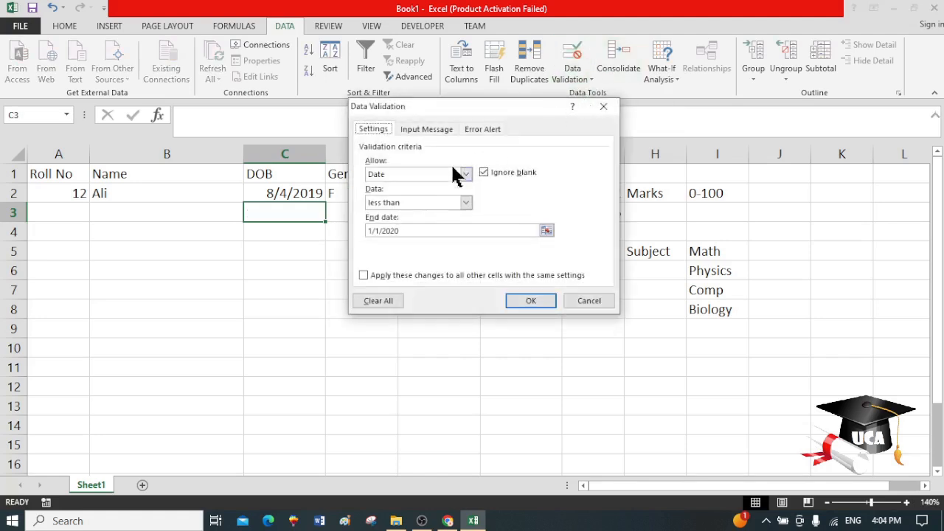
click(432, 174)
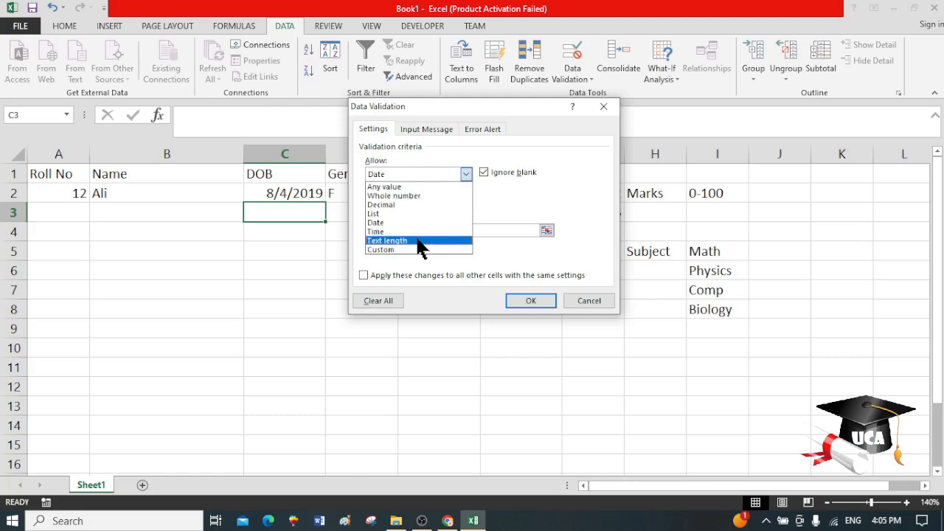
click(577, 296)
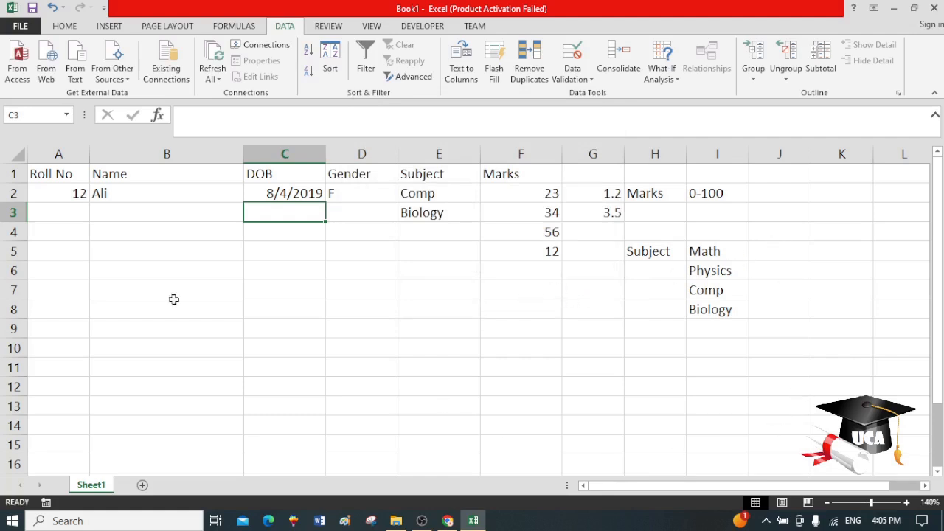
Apply text length validation to the Name cells B2:B16, allowing between 4 and 8 characters.
click(211, 196)
drag(210, 197, 189, 351)
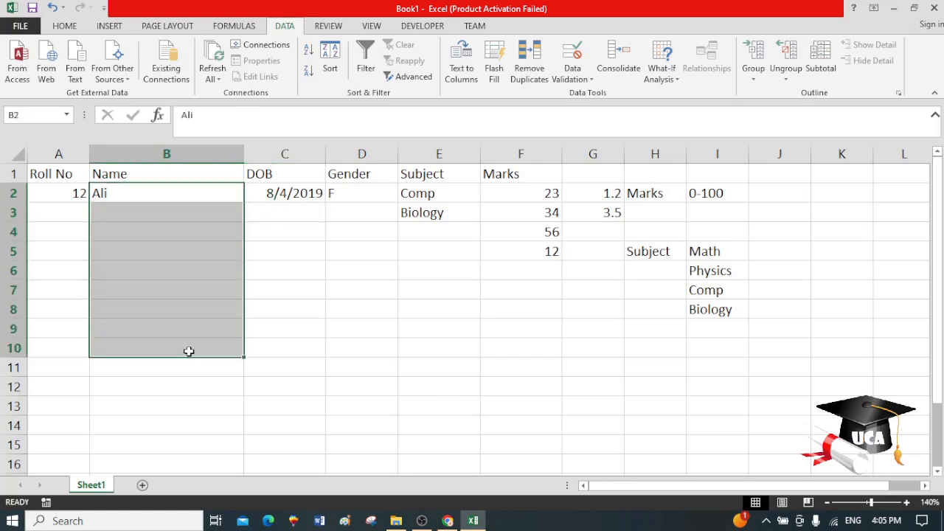
mouse_move(220, 189)
mouse_down()
mouse_move(209, 367)
mouse_move(191, 451)
mouse_up()
drag(189, 458, 189, 458)
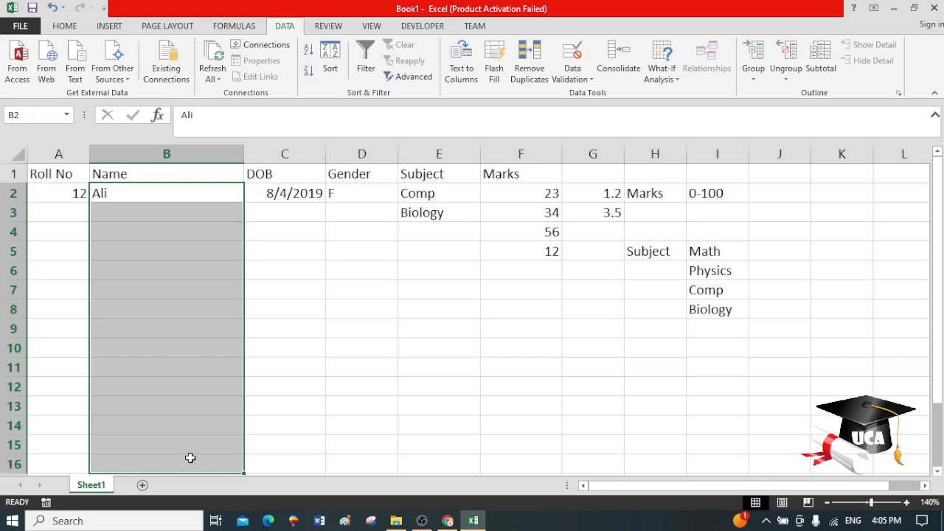
click(575, 78)
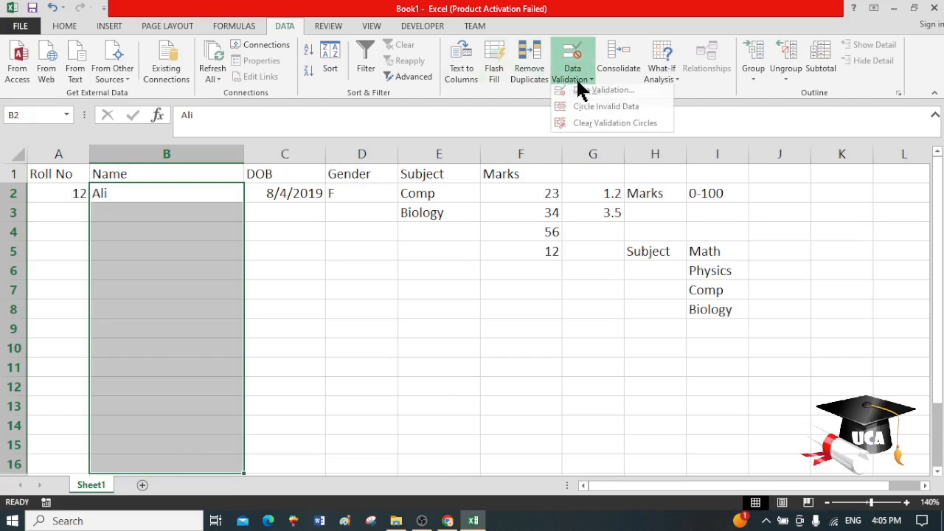
click(578, 93)
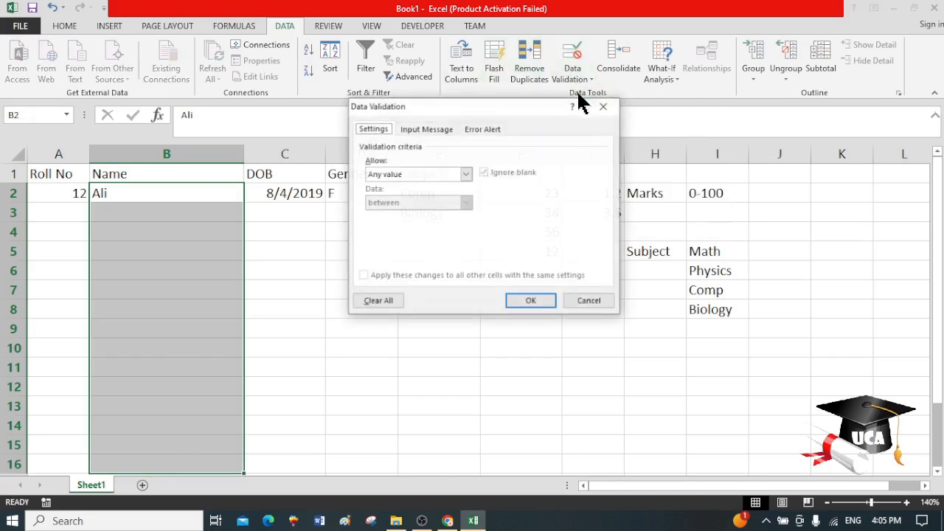
click(431, 176)
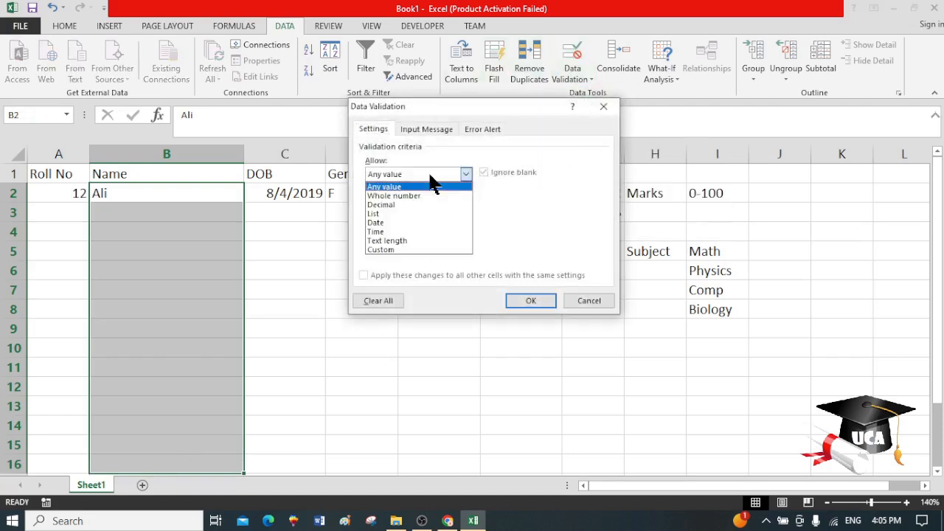
click(420, 242)
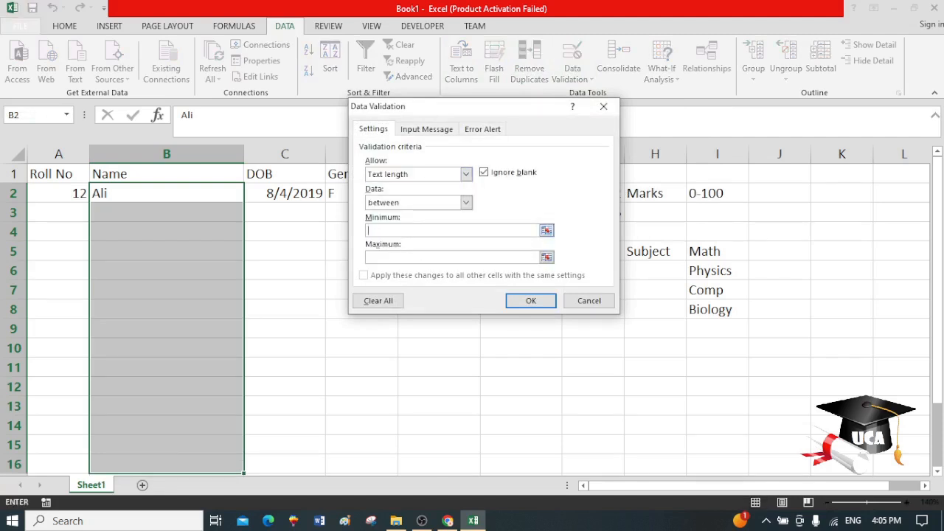
text(4)
text(8)
click(516, 300)
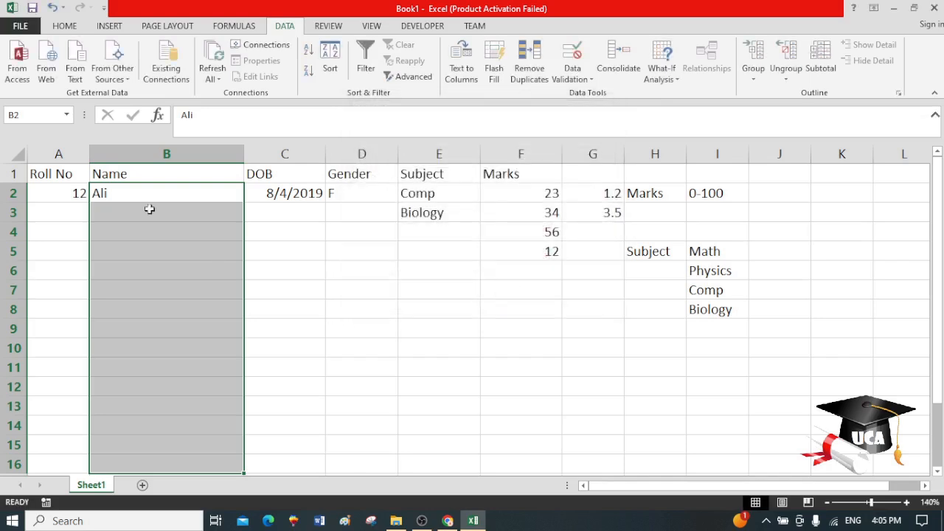
Enter asdd as the name in B2 and a four-letter name in B3.
text(asdd)
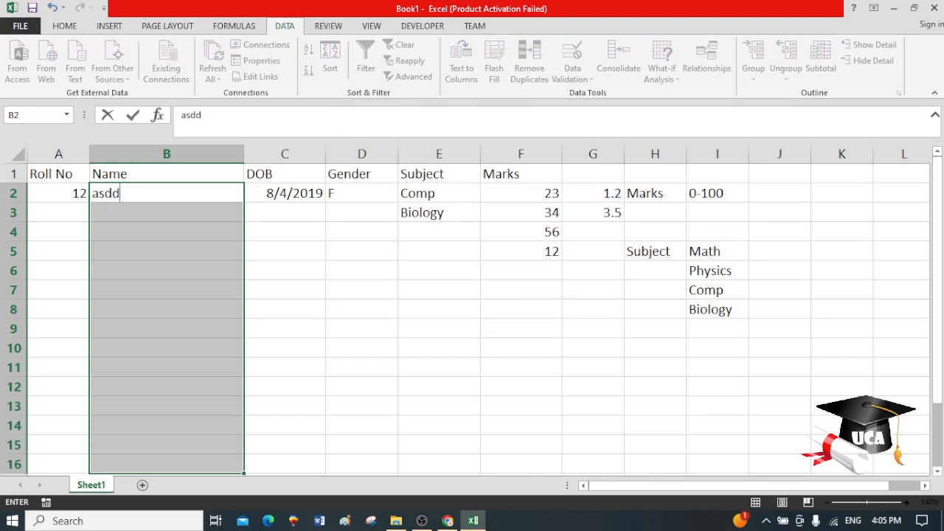
key(Return)
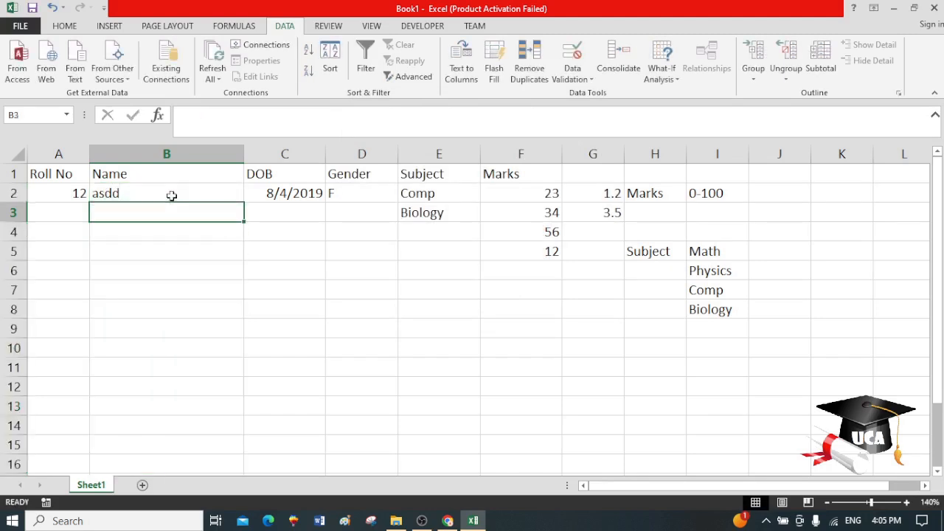
text(asif)
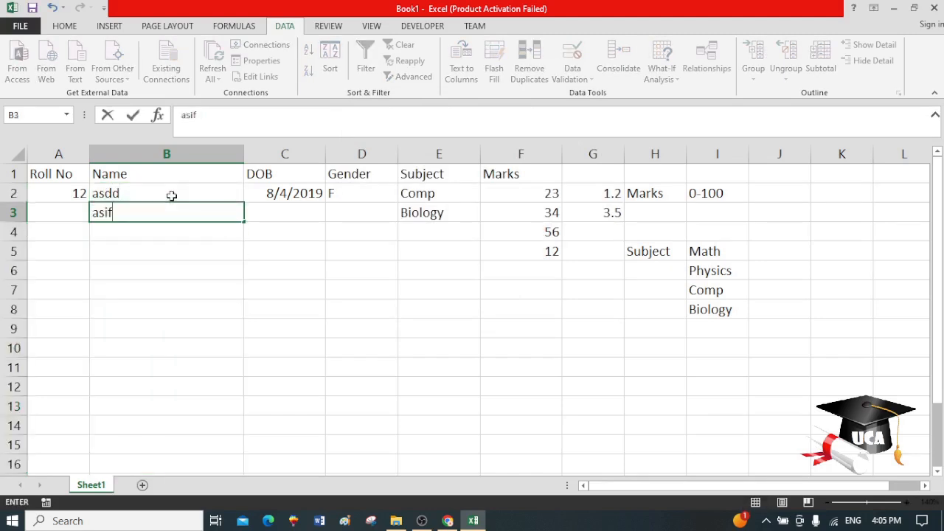
key(Return)
Try a three-letter name and a full name longer than eight characters in B4, discarding each entry.
text(ali)
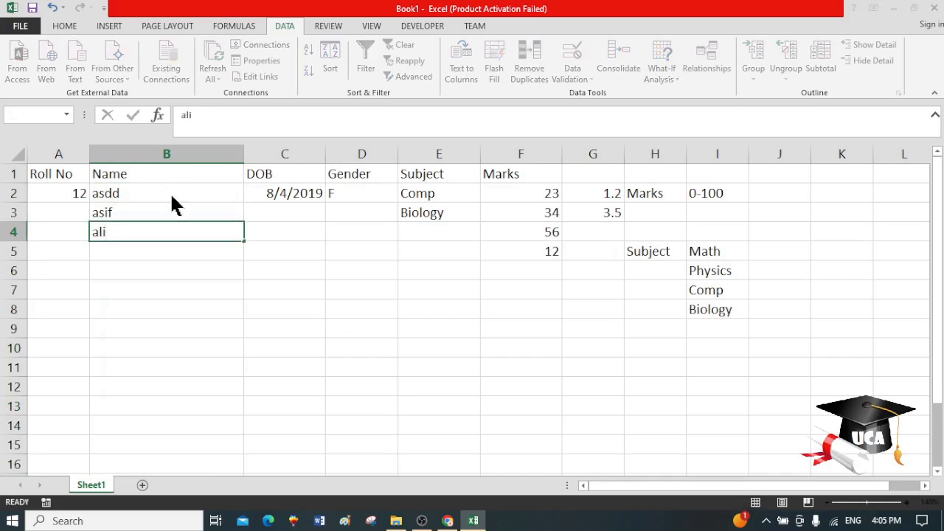
key(Return)
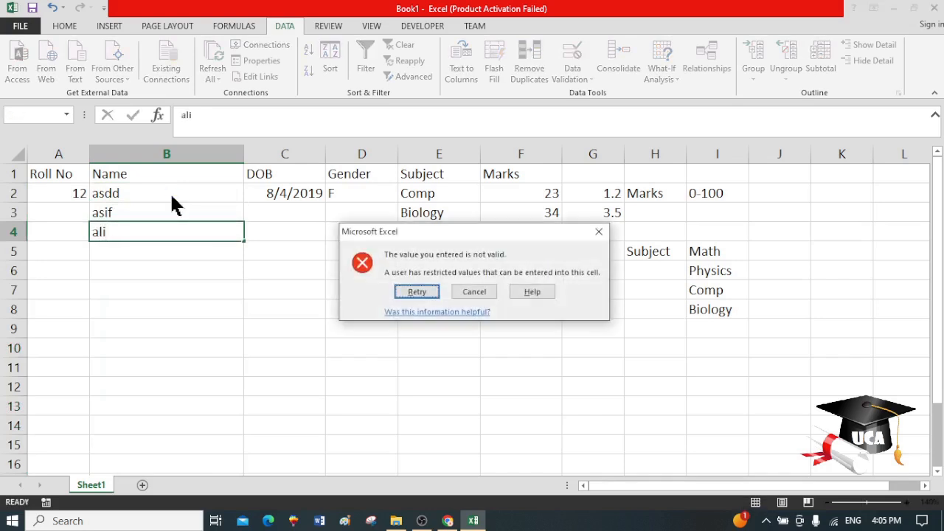
click(476, 294)
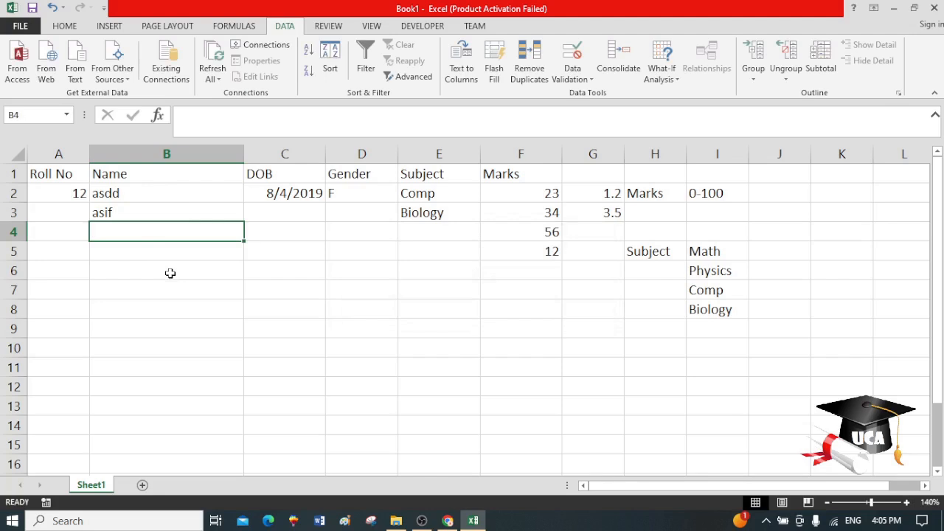
text(muhamma)
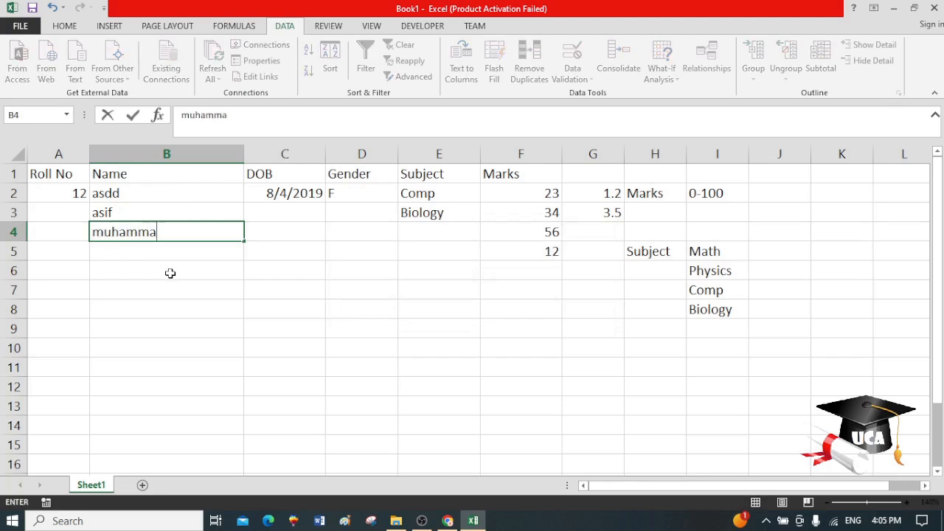
text(d waqar)
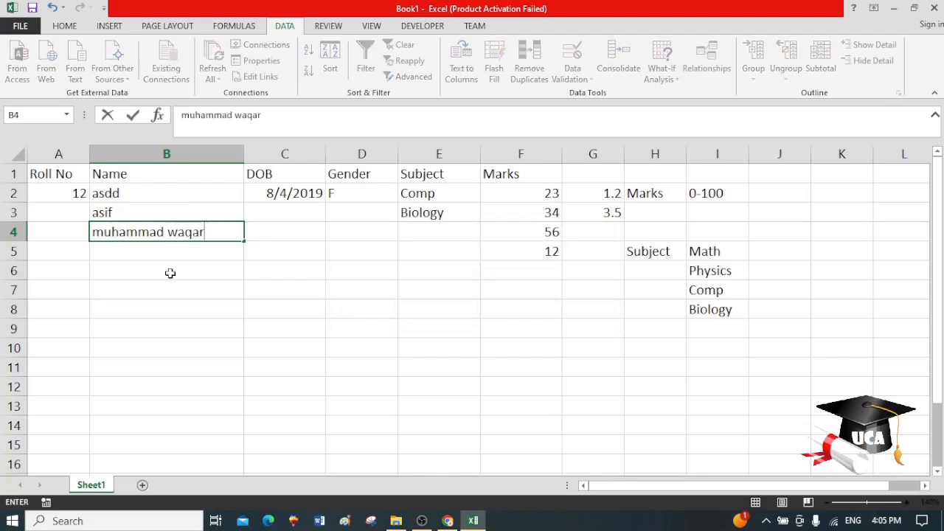
key(Return)
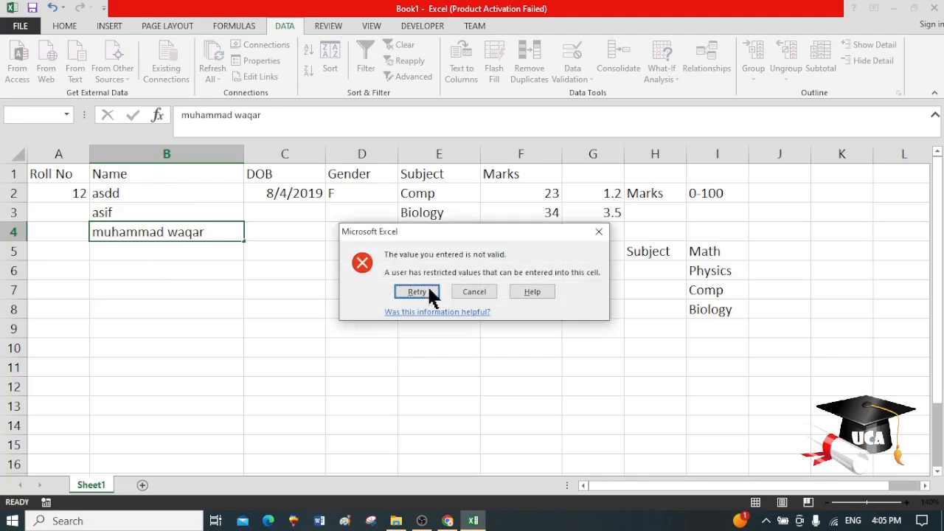
click(485, 289)
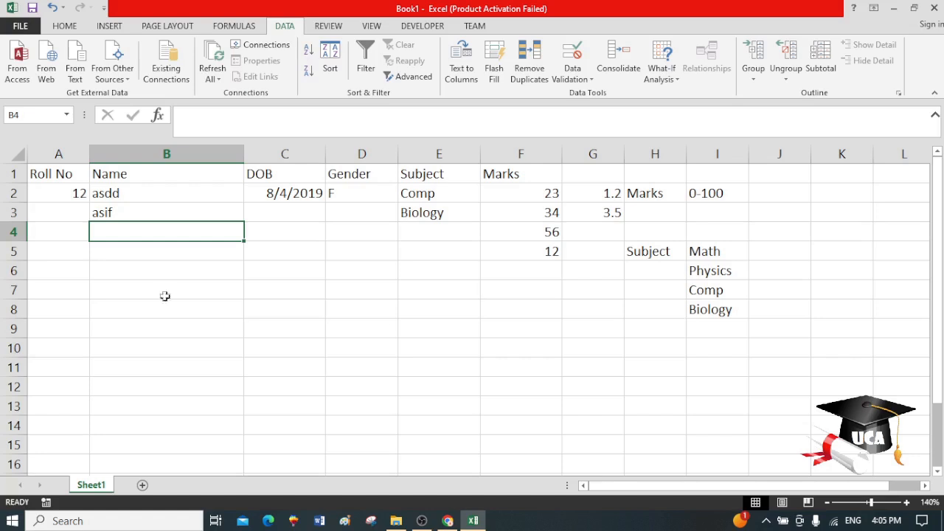
Re-enter roll number 12 in A2 and enter 34 in A3.
click(56, 197)
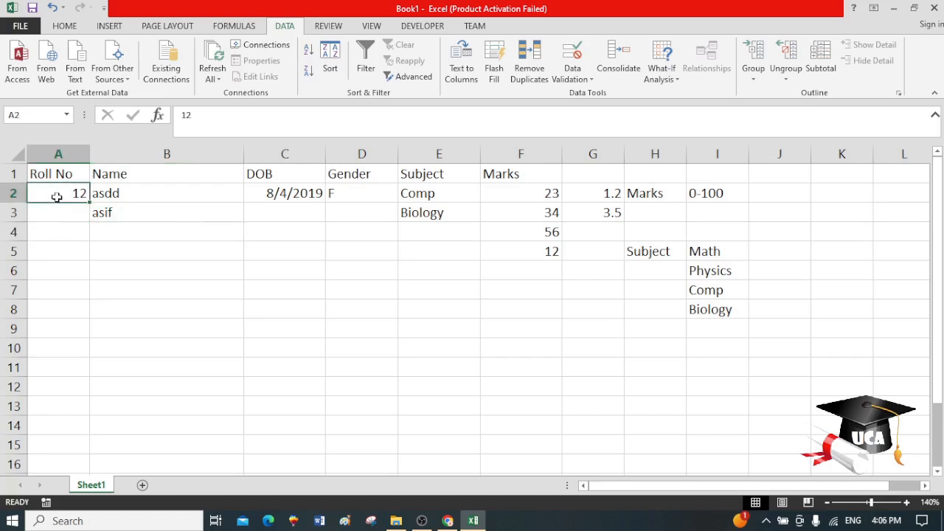
key(Delete)
text(12)
key(Return)
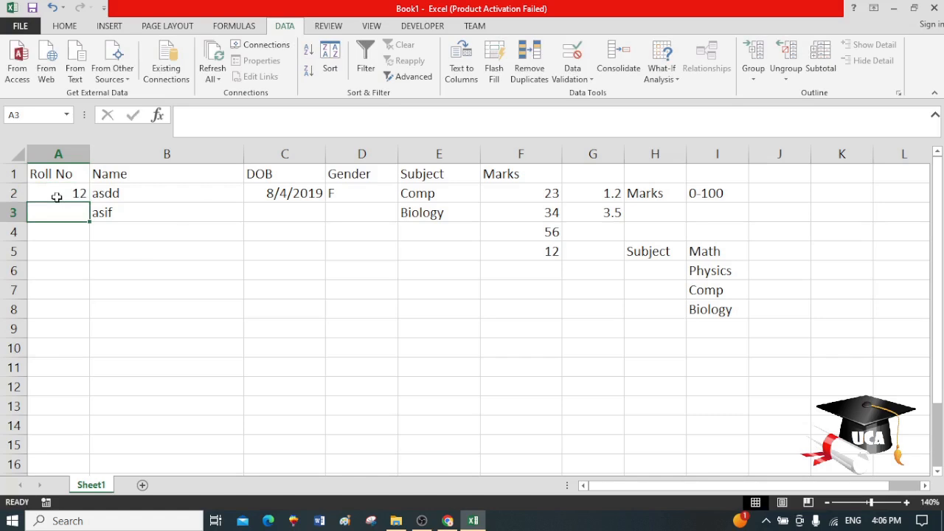
text(34)
key(Return)
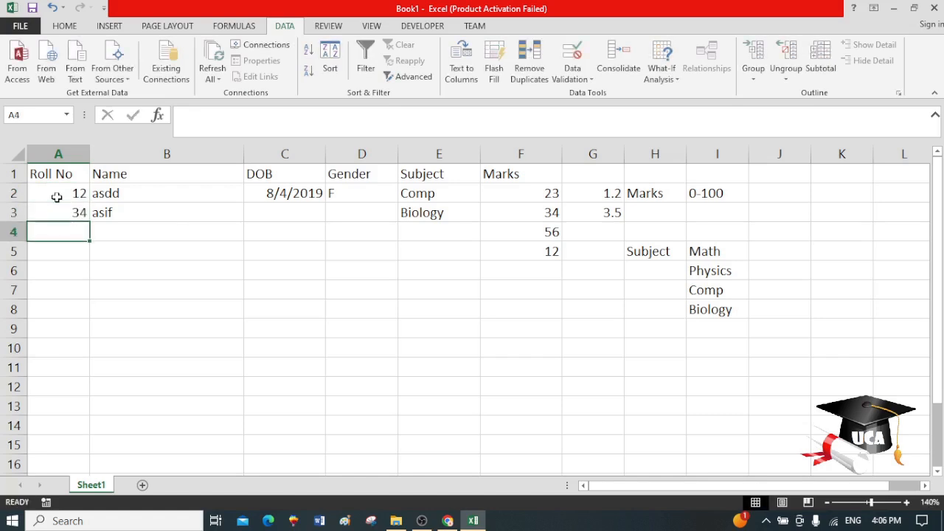
Clear the roll numbers in A2:A16 and apply custom validation to the range with the formula =countif($A$2:$A$16,A2)=1.
drag(56, 197, 52, 462)
key(Delete)
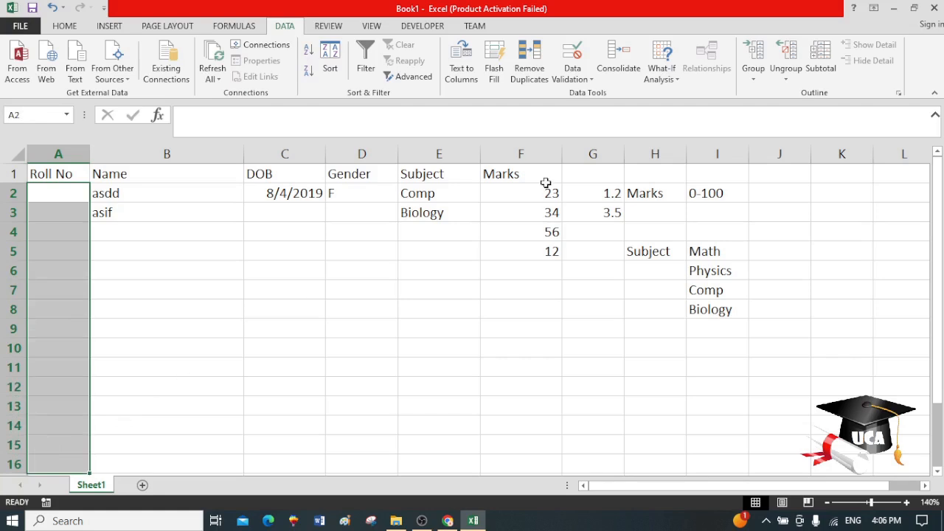
click(587, 74)
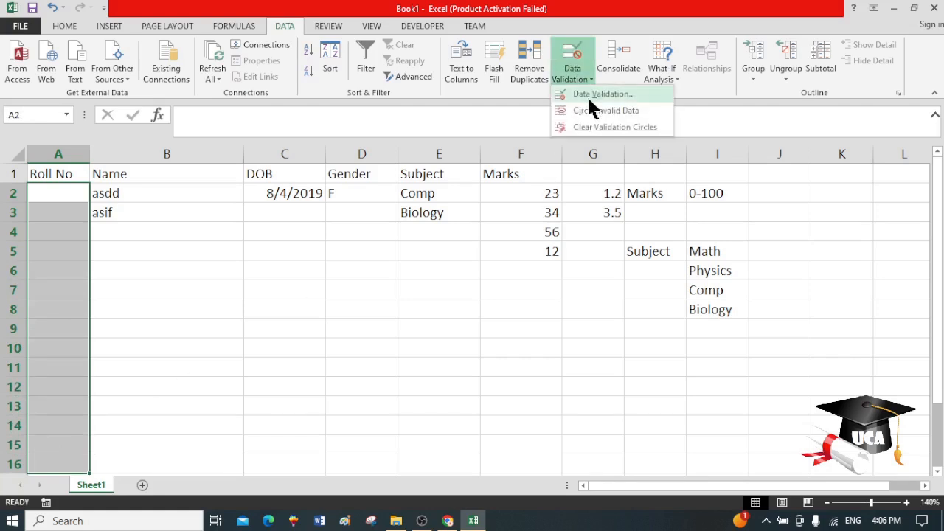
click(594, 96)
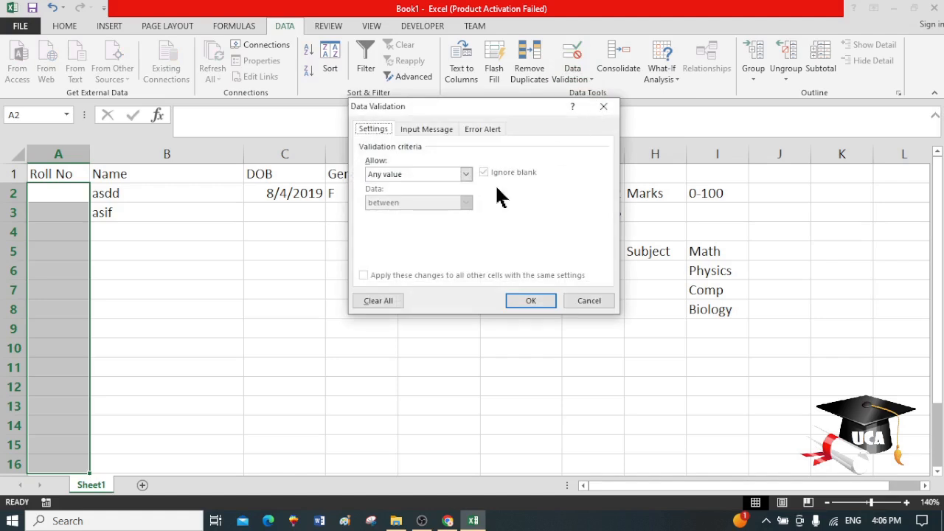
drag(430, 118, 471, 63)
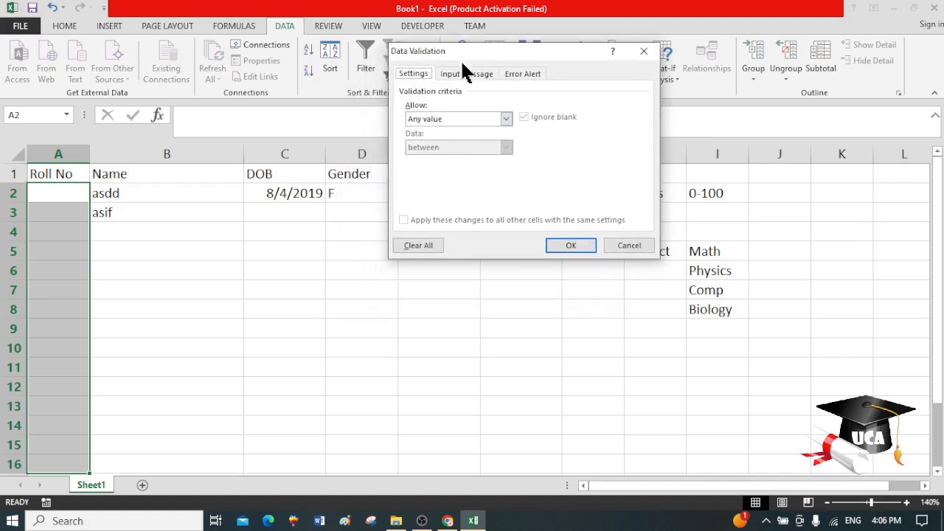
click(459, 118)
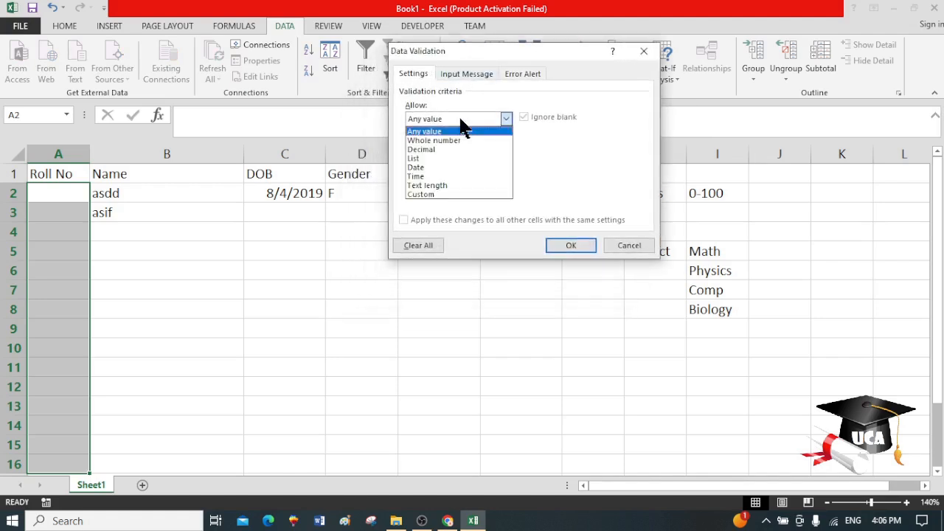
click(422, 193)
click(457, 175)
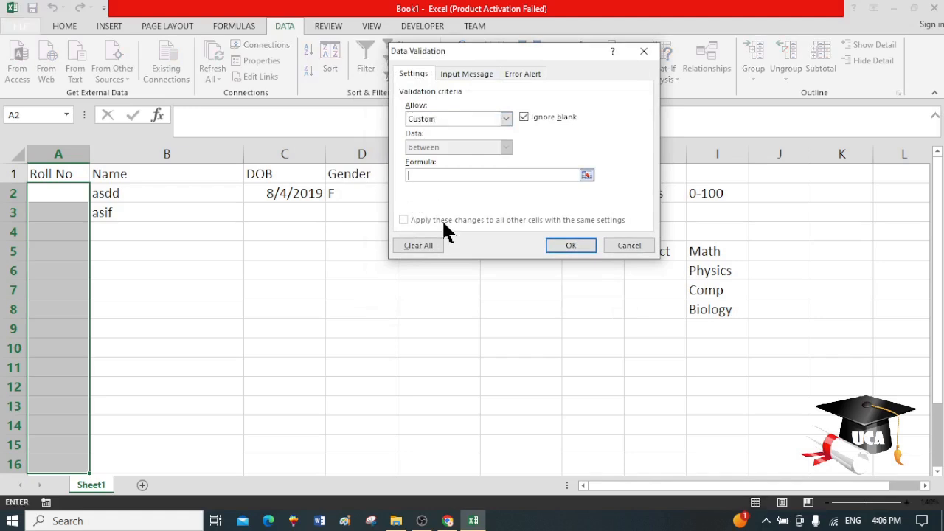
text(=countif()
drag(62, 194, 54, 461)
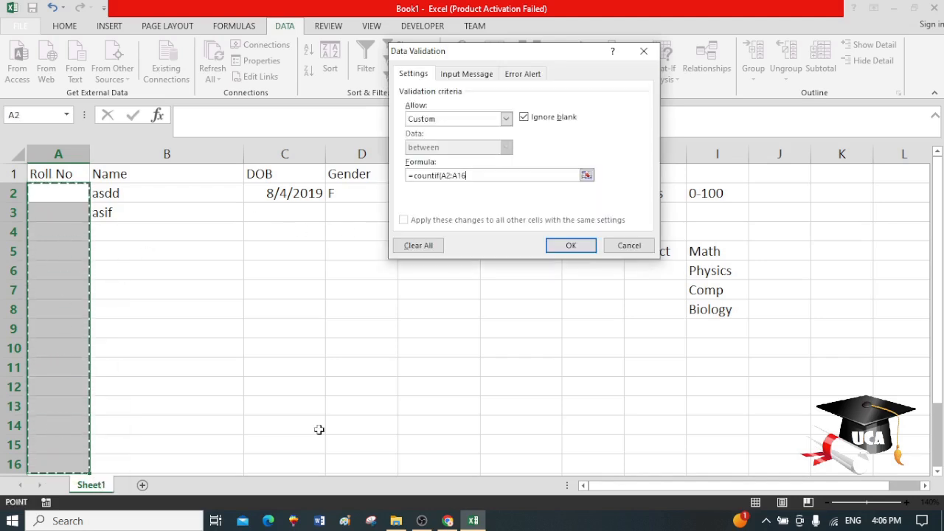
key(F4)
text(,)
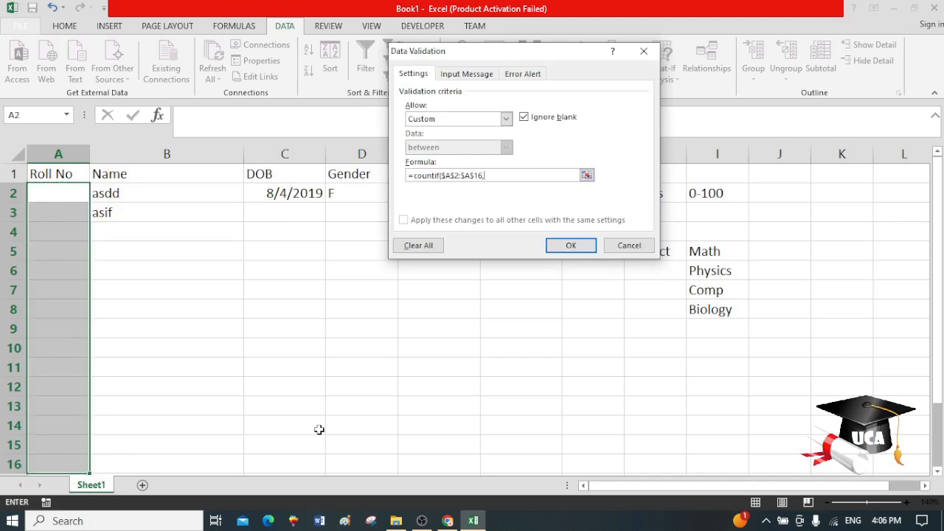
click(65, 193)
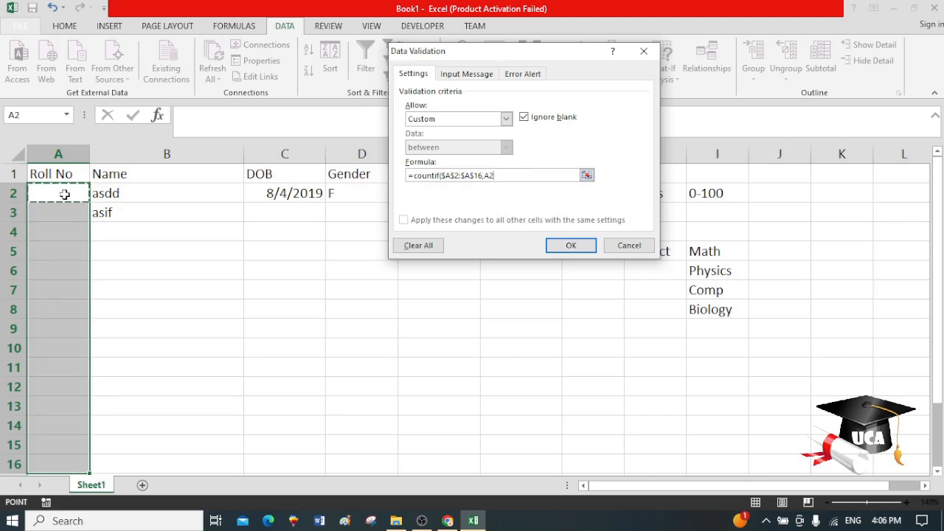
text()=1)
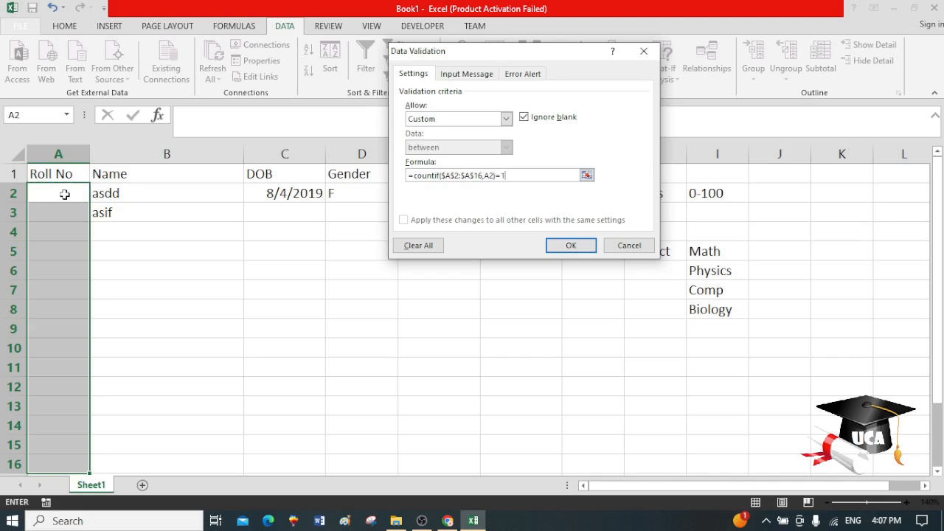
click(571, 246)
Enter the roll numbers 12, 34 and 45 in A2:A4.
text(12)
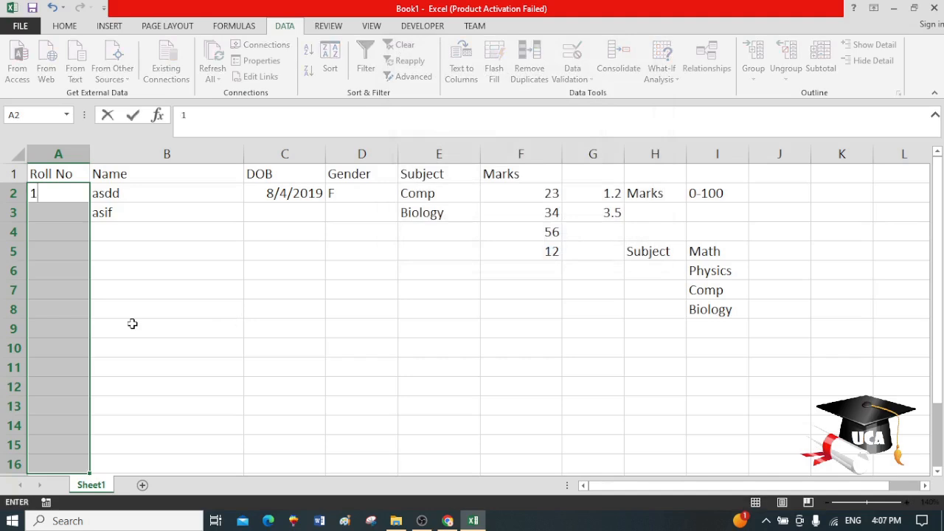
key(Down)
text(34)
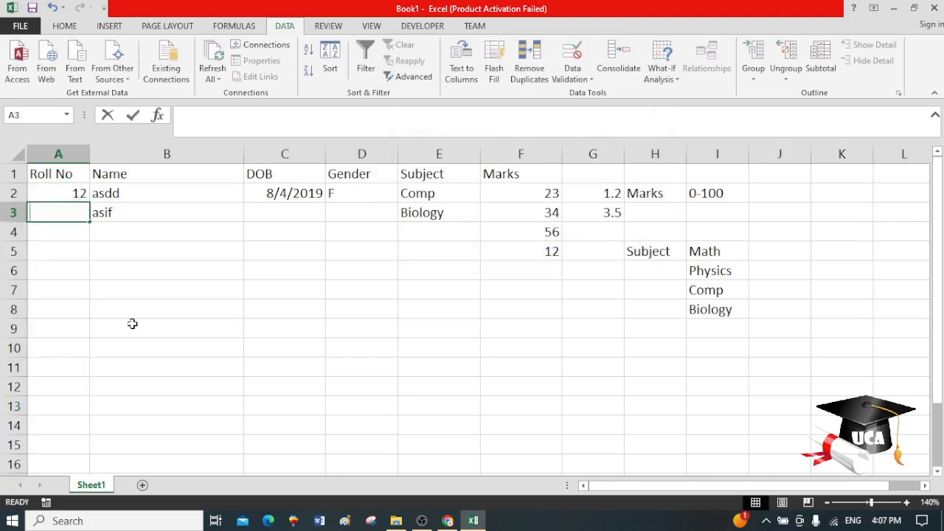
key(Return)
text(45)
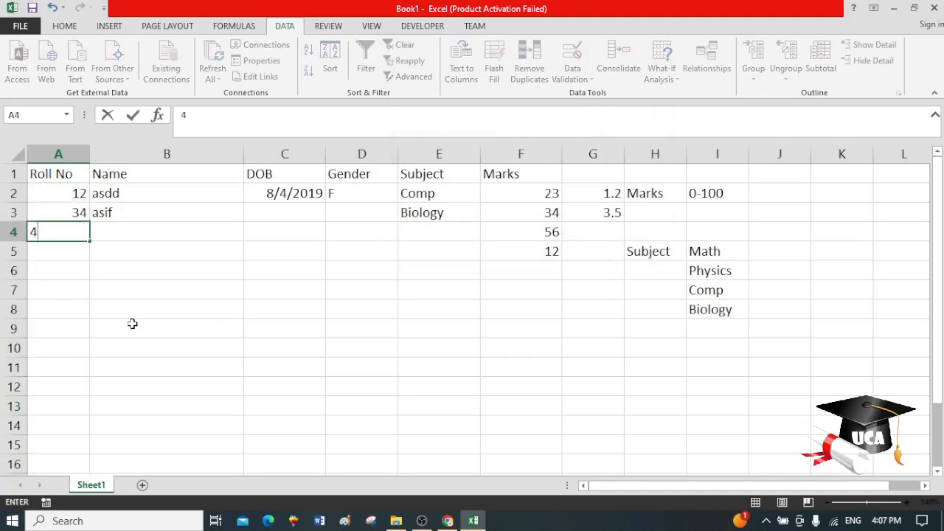
key(Return)
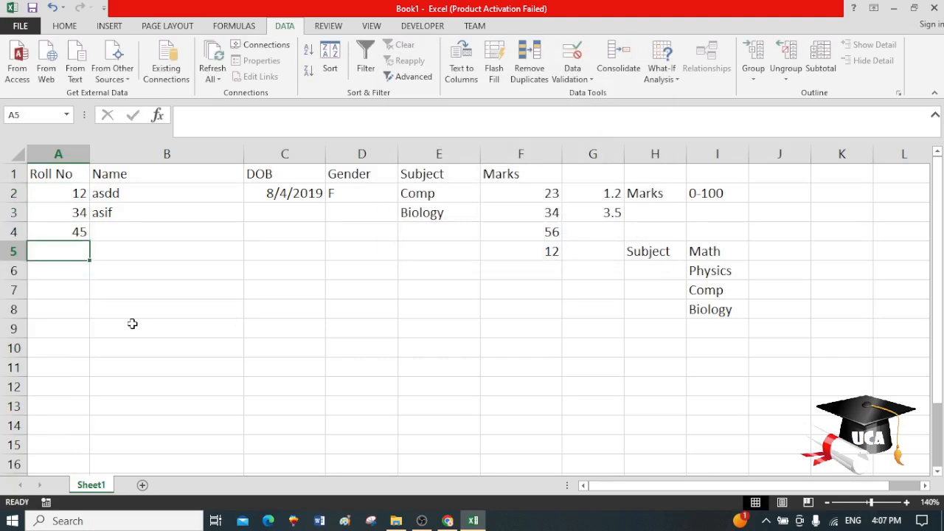
Test the unique-value rule by trying the duplicate roll number 34 in A5, discarding the entry.
text(34)
key(Return)
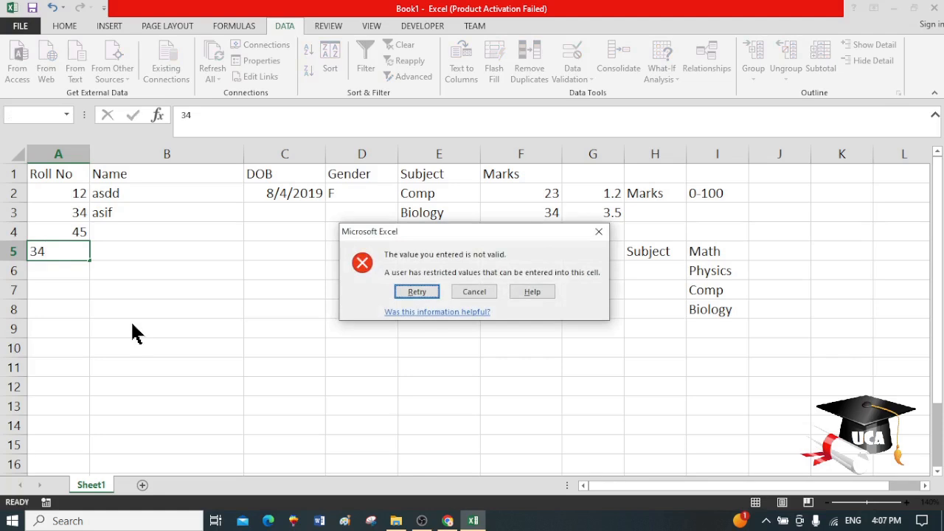
click(465, 292)
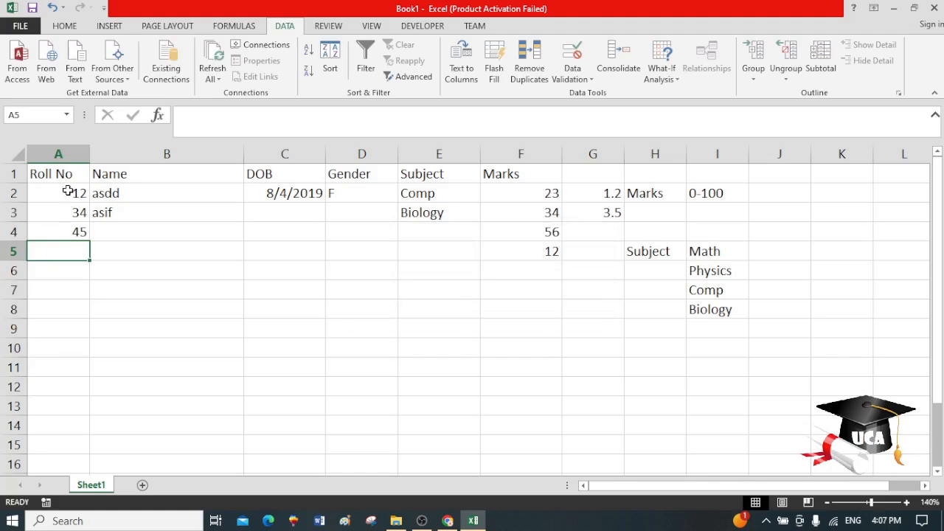
Add the error alert message "Please enter unique value" to the validation rule on the roll numbers in A2:A16.
drag(67, 191, 48, 464)
click(594, 80)
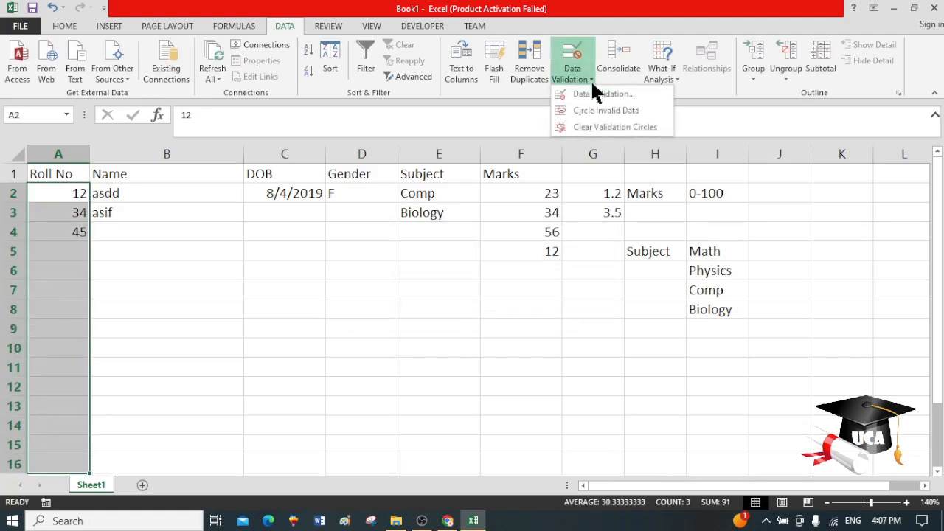
click(593, 93)
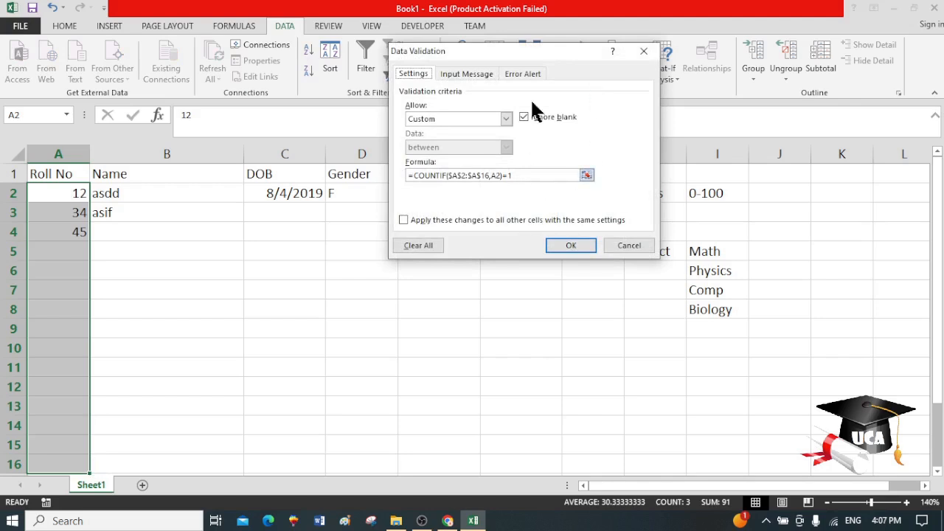
click(533, 73)
click(567, 177)
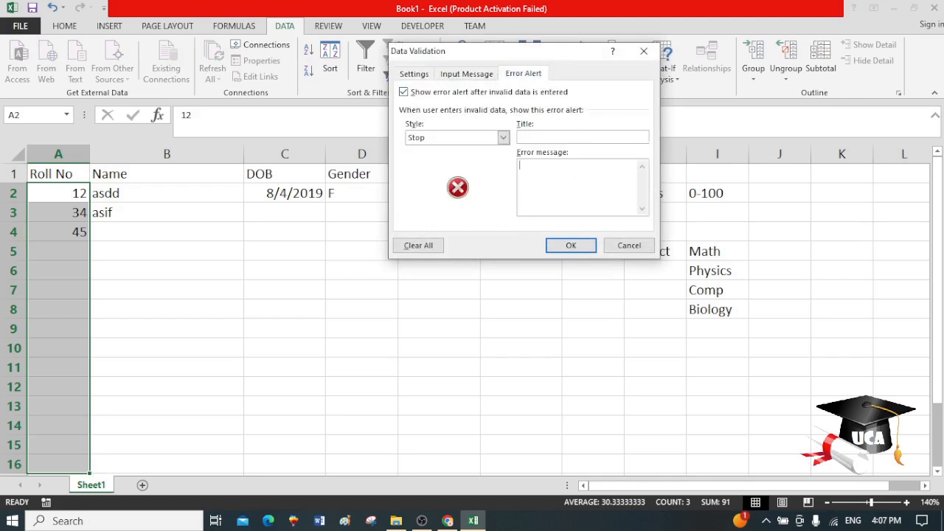
text(Please enter)
text(unique value)
click(572, 246)
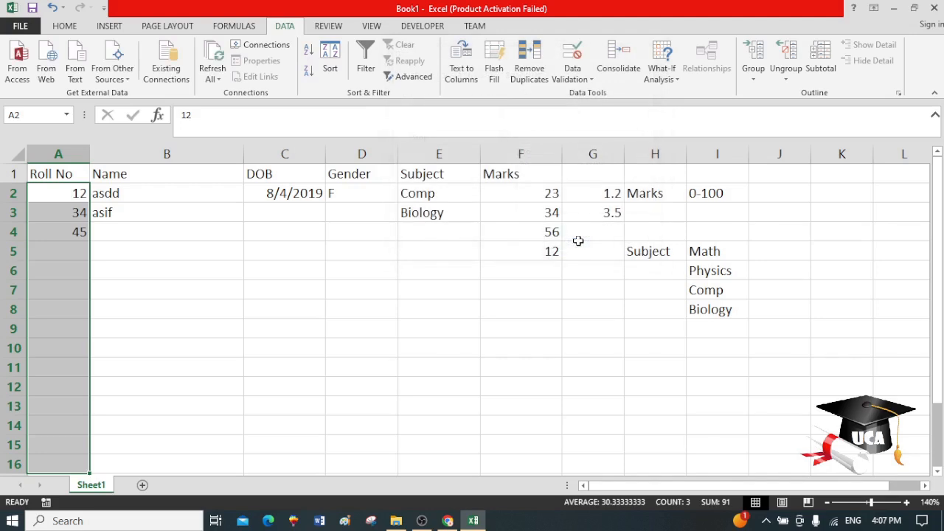
Test the custom error alert by trying the duplicate roll number 12 in A5, discarding the entry.
click(62, 249)
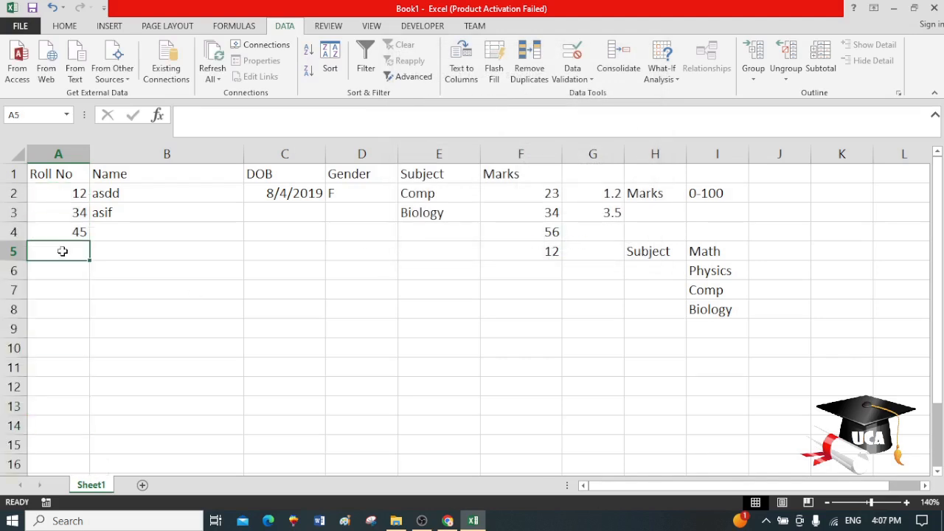
text(12)
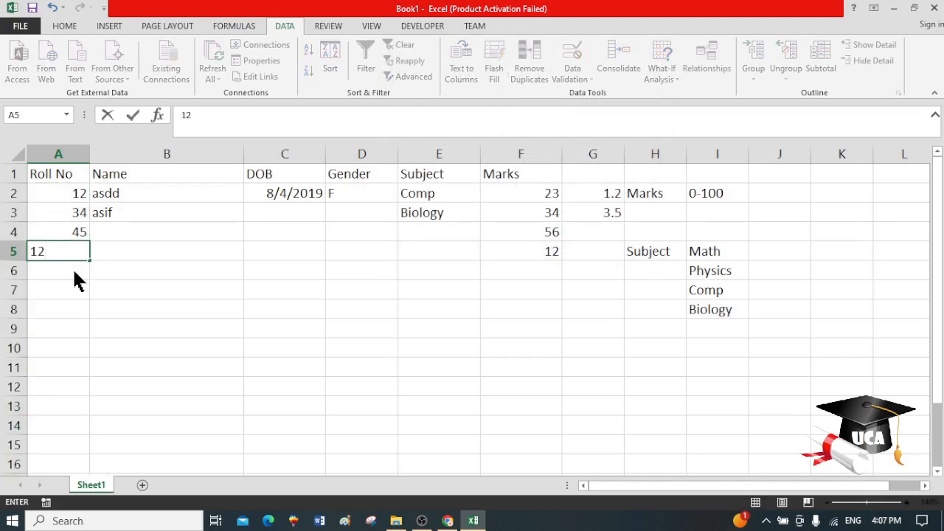
key(Return)
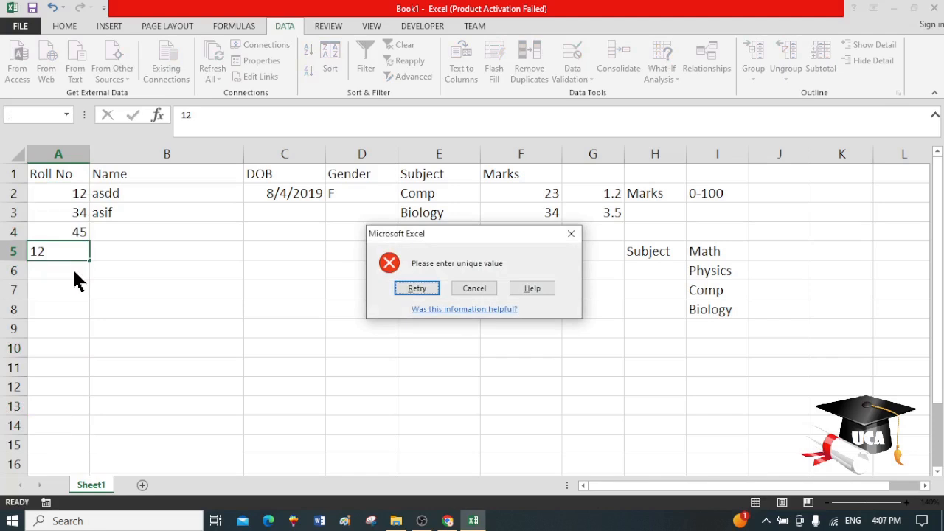
click(473, 288)
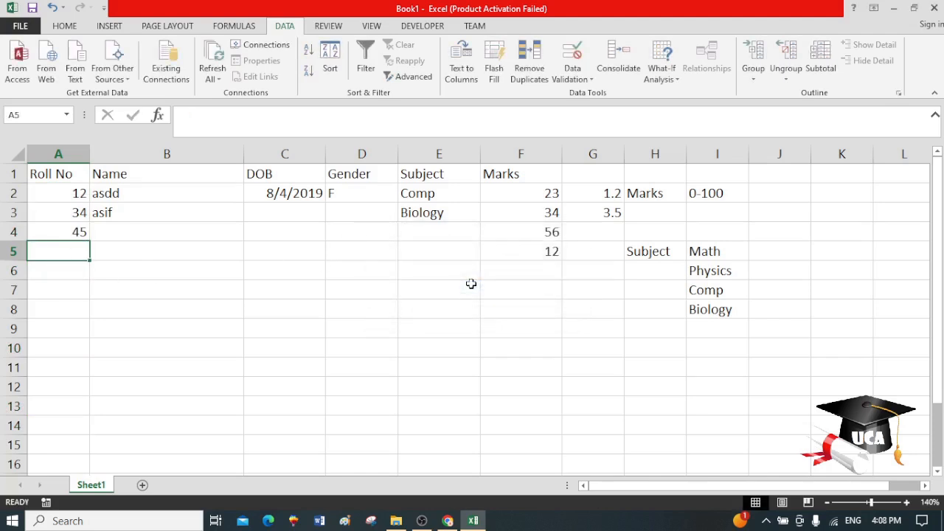